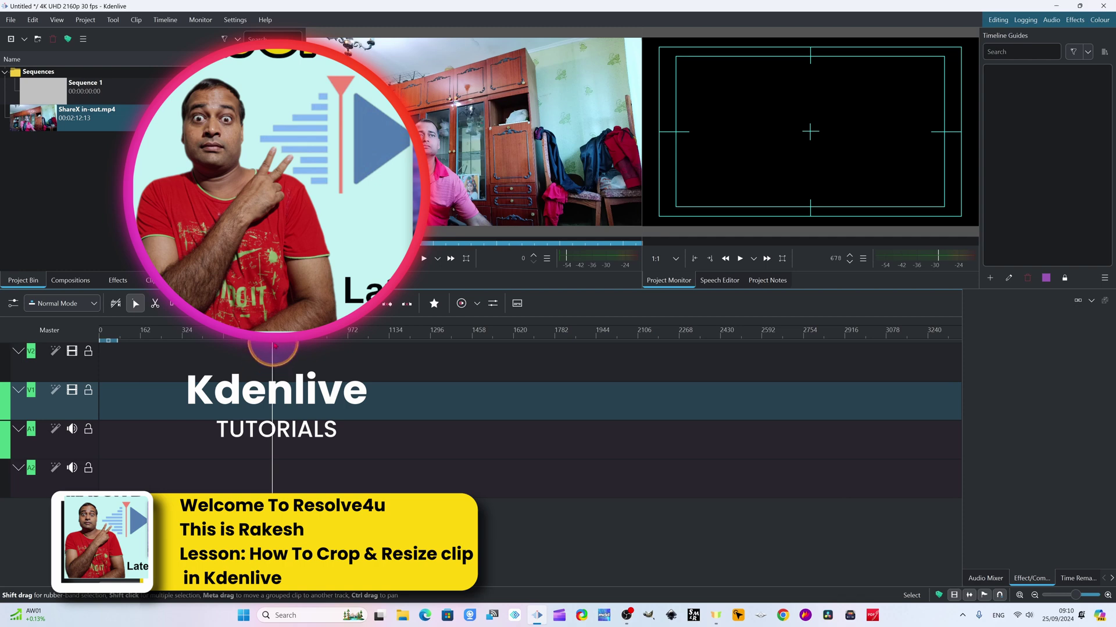
- Open the add-clip dialog from the Project Bin and close it without importing anything
left_click(112, 338)
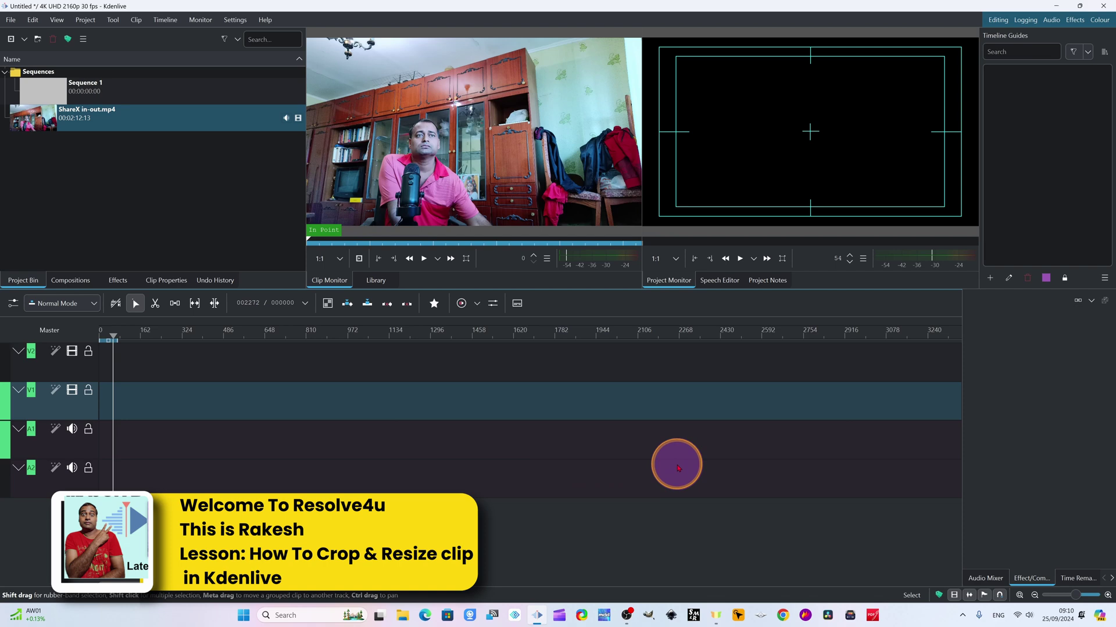
left_click(106, 122)
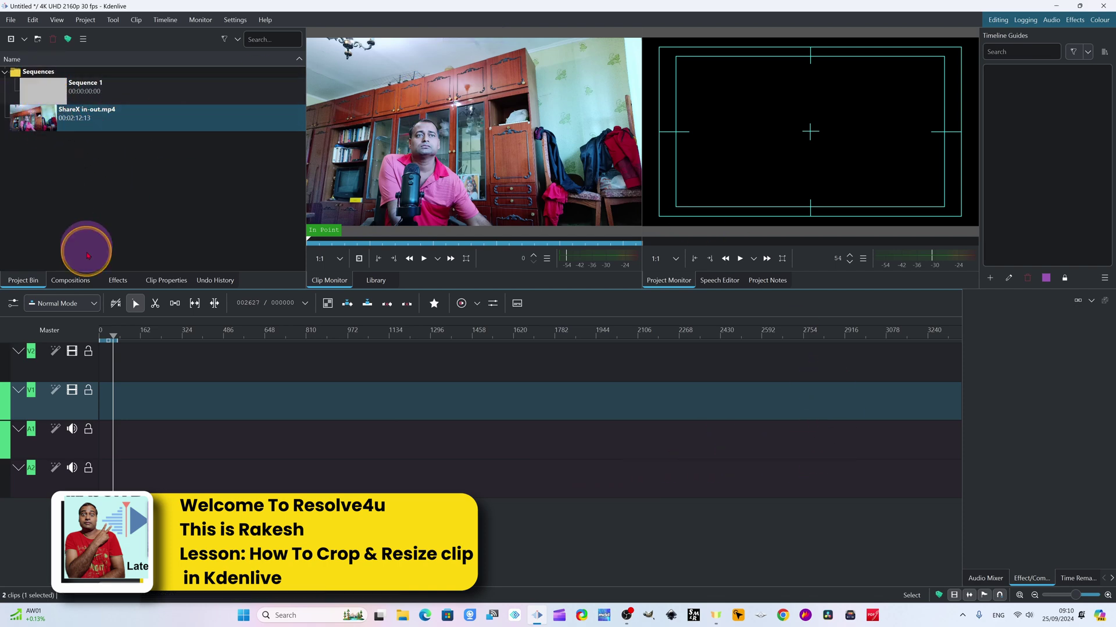
double_click(120, 200)
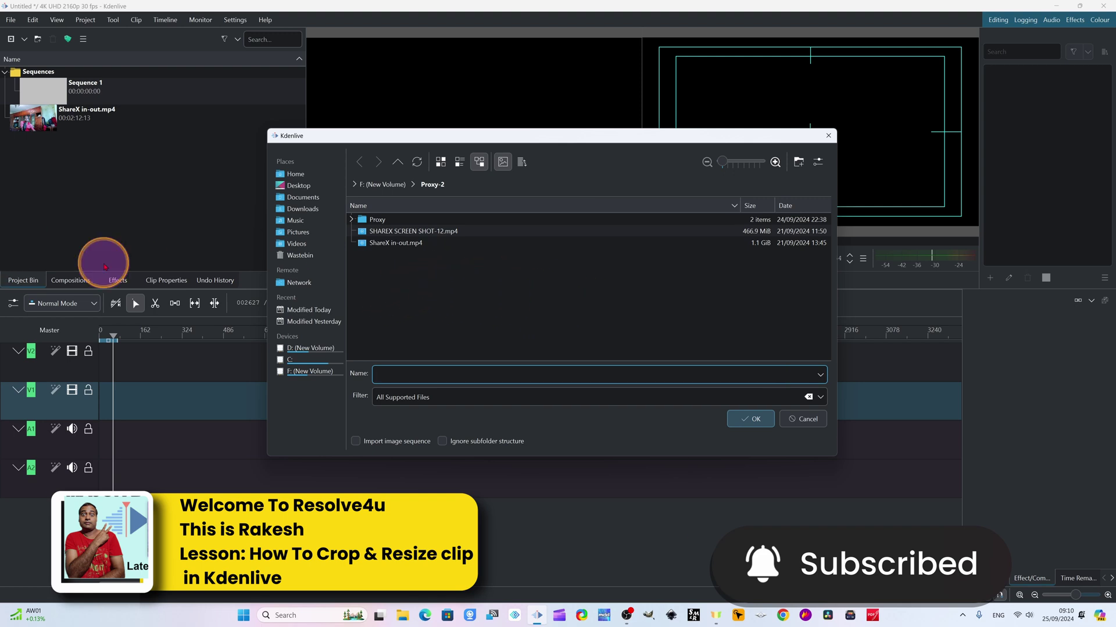
left_click(812, 424)
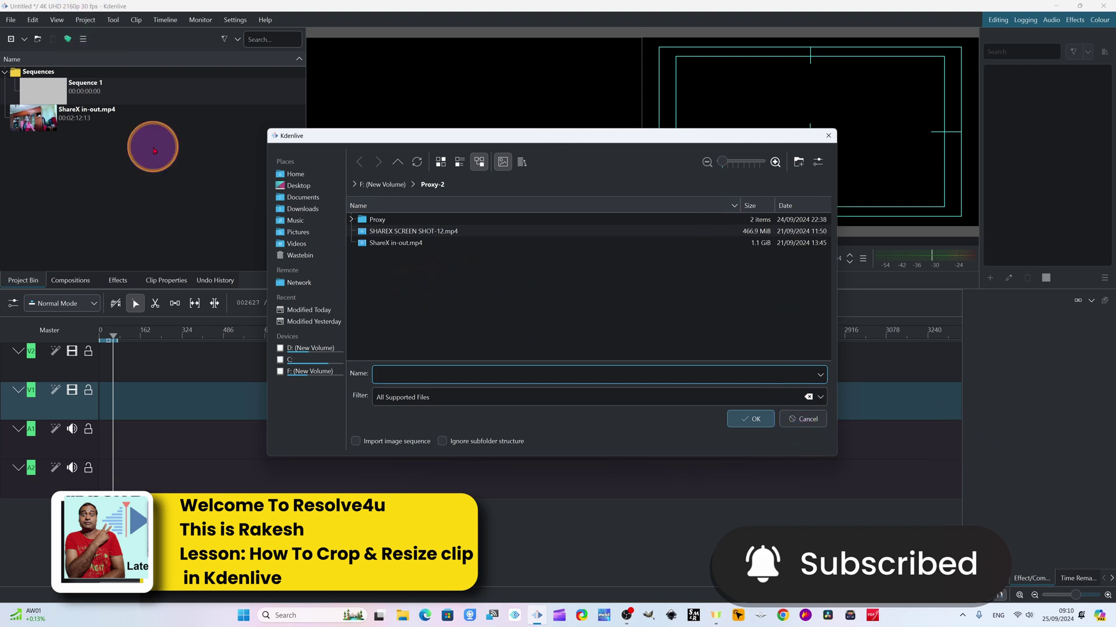
left_click(829, 137)
- Drag ShareX in-out.mp4 onto track V1 and move the playhead into the clip
left_click(94, 117)
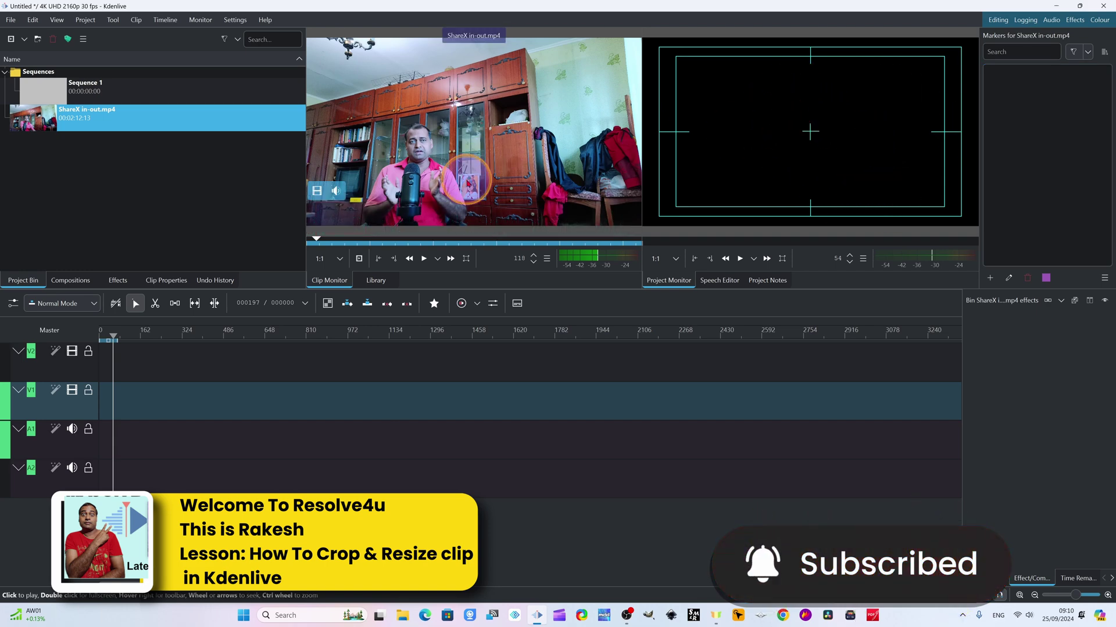
left_click(96, 97)
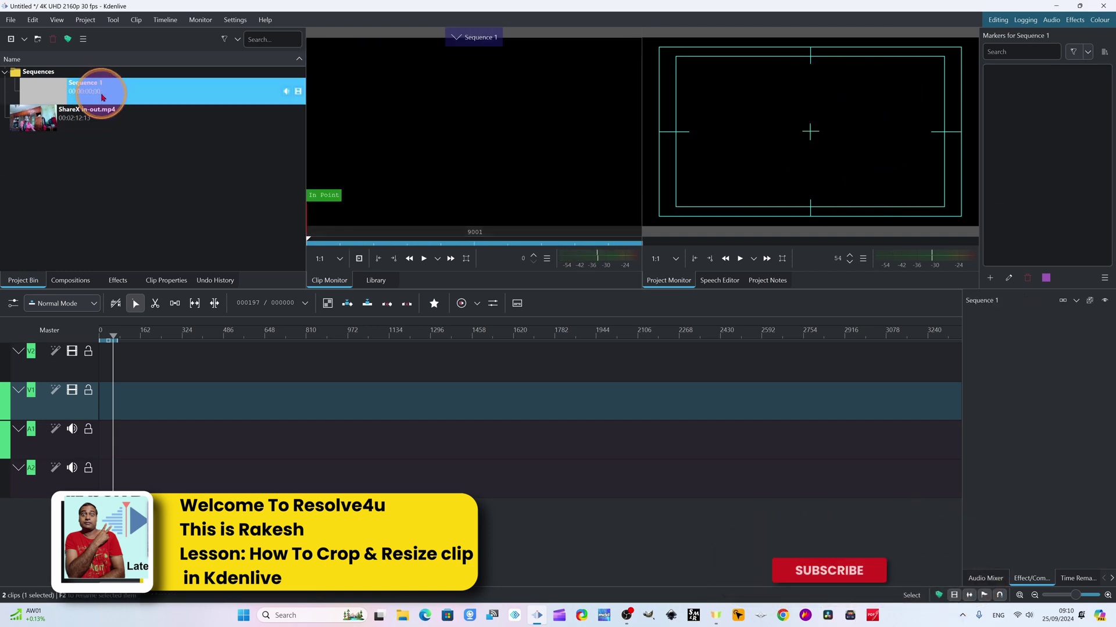
left_click(75, 118)
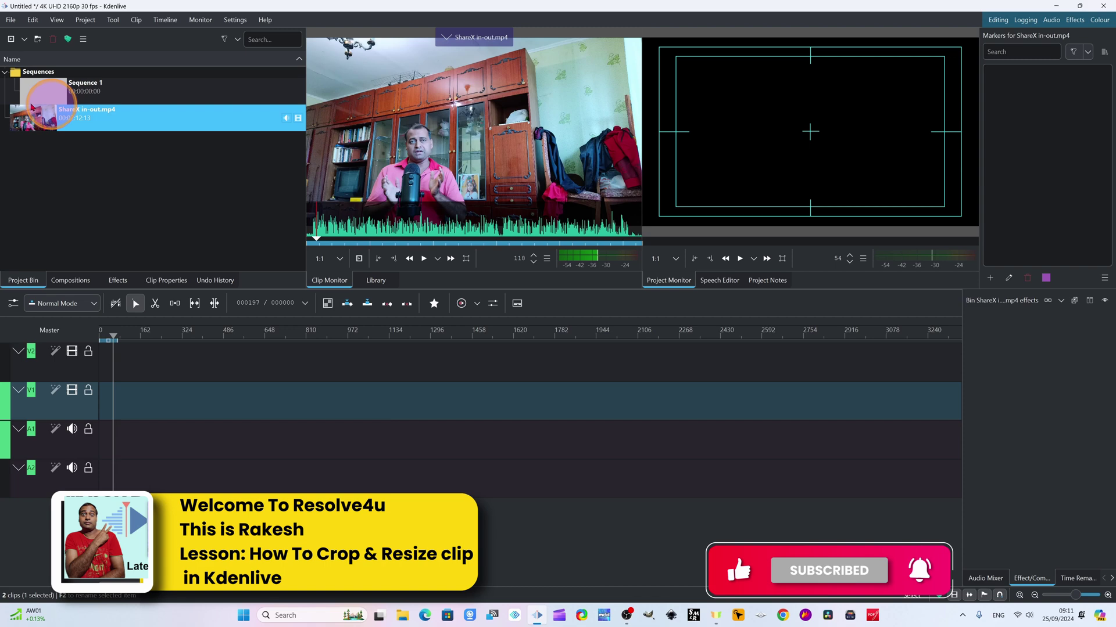
left_click_drag(90, 117, 90, 445)
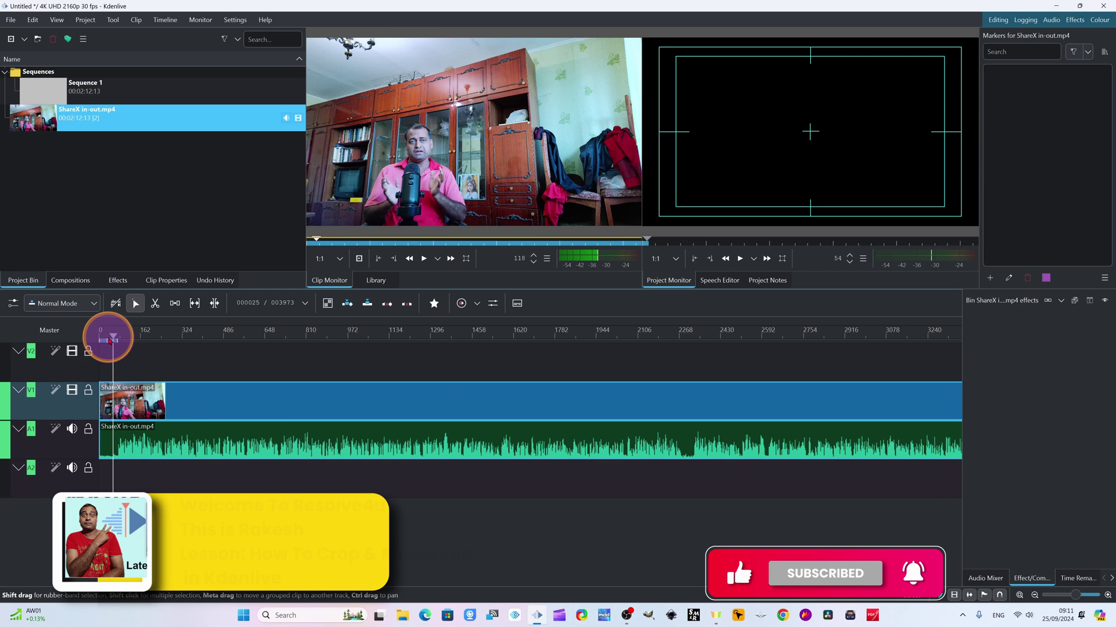
left_click_drag(111, 335, 341, 401)
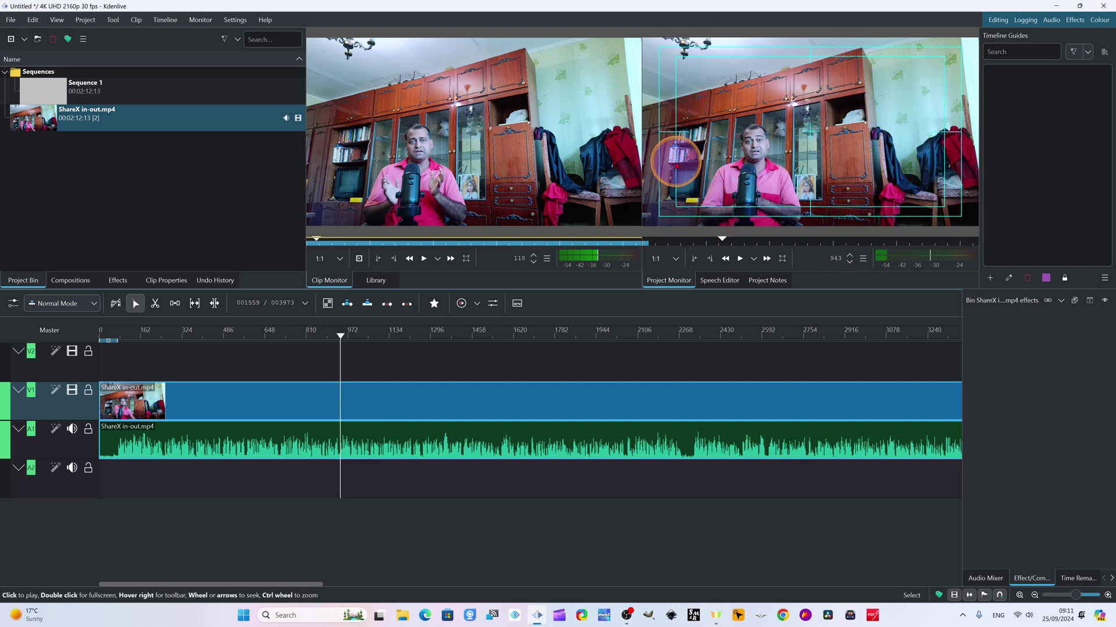
- Play and pause the clip preview, then browse the Effects, Compositions, Properties and History panels
left_click(618, 150)
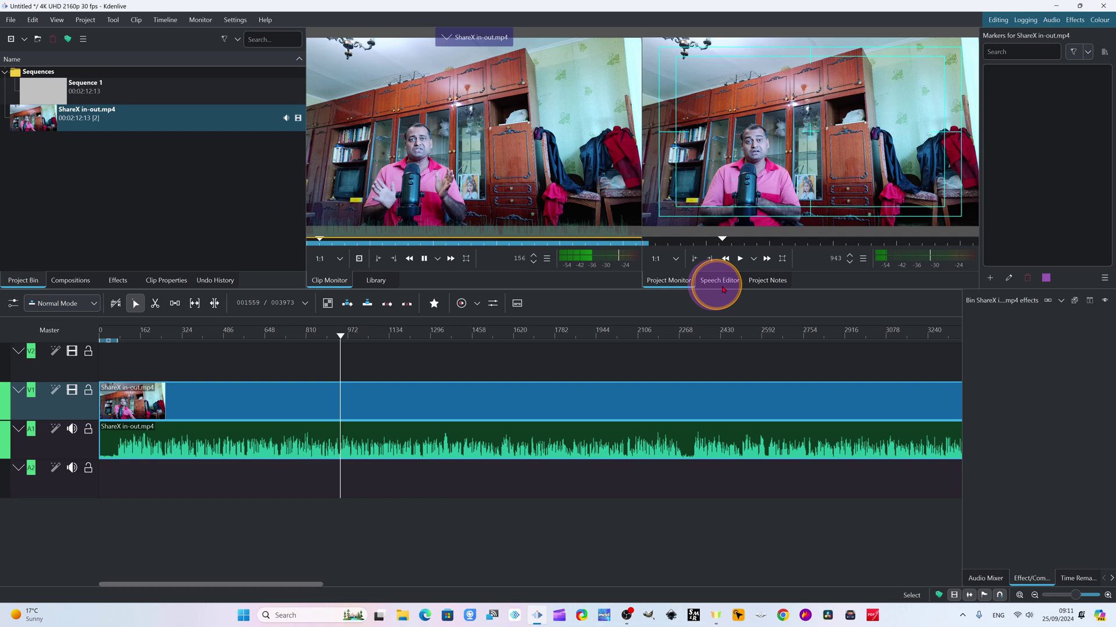
left_click(423, 259)
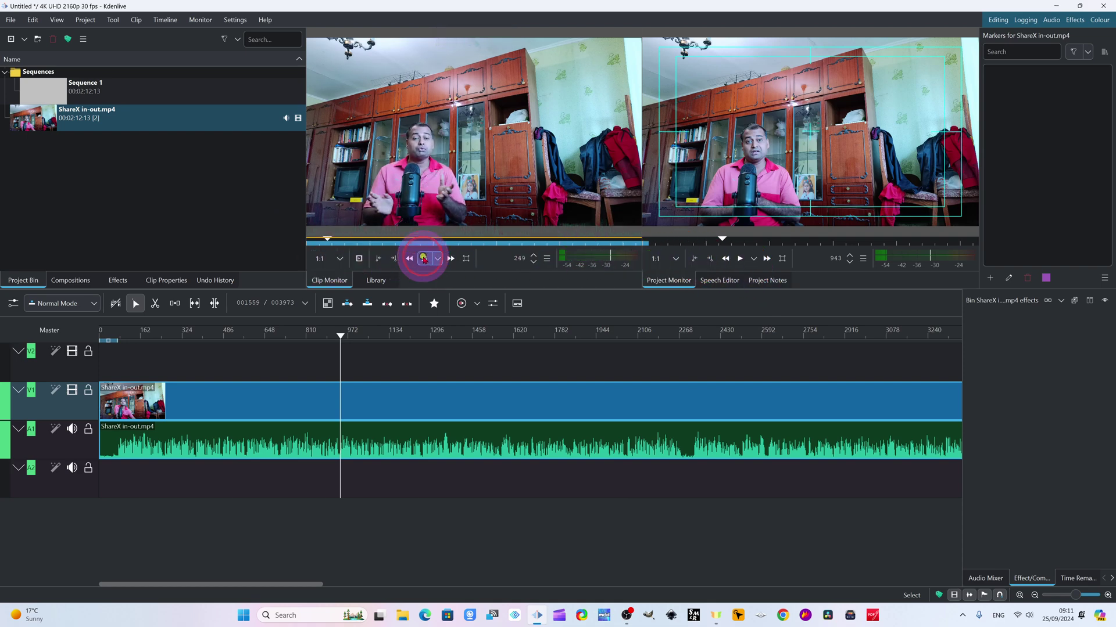
left_click(119, 281)
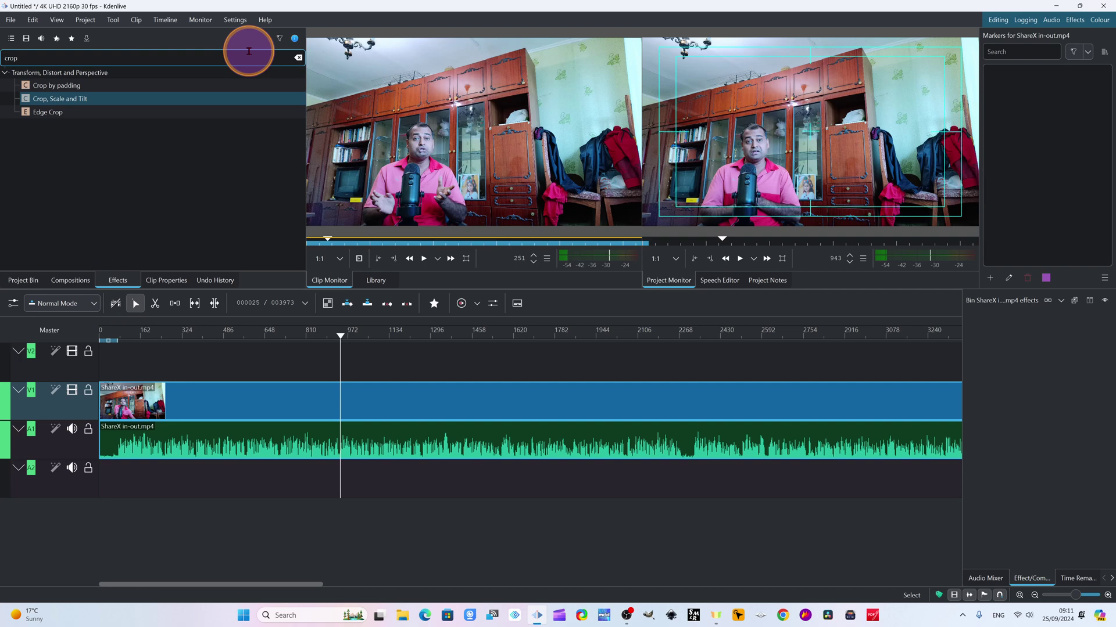
left_click(298, 58)
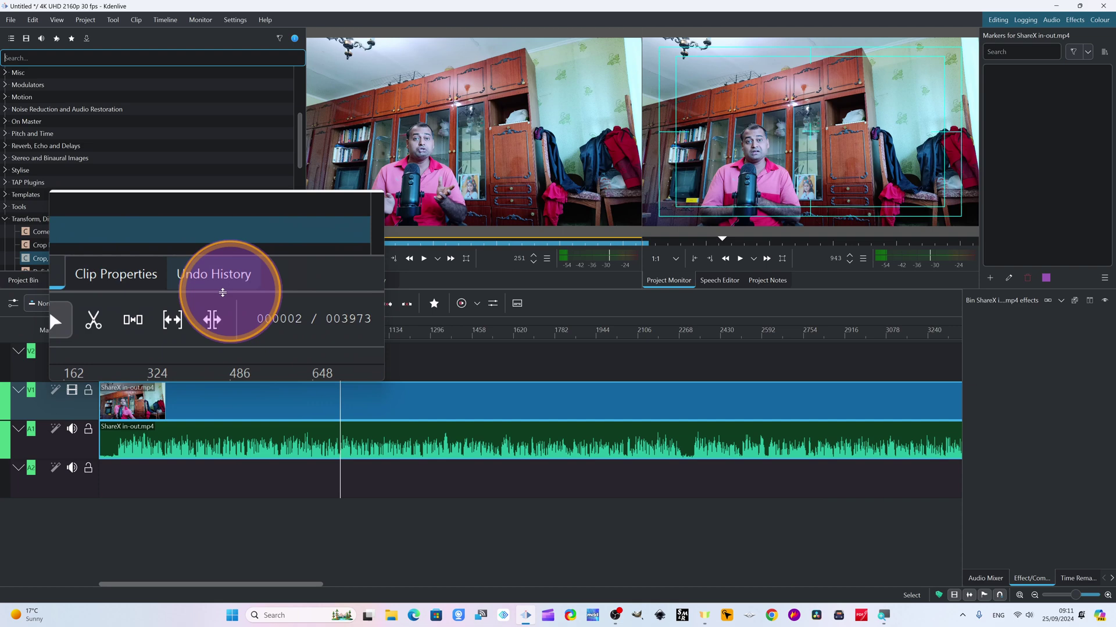
left_click(70, 280)
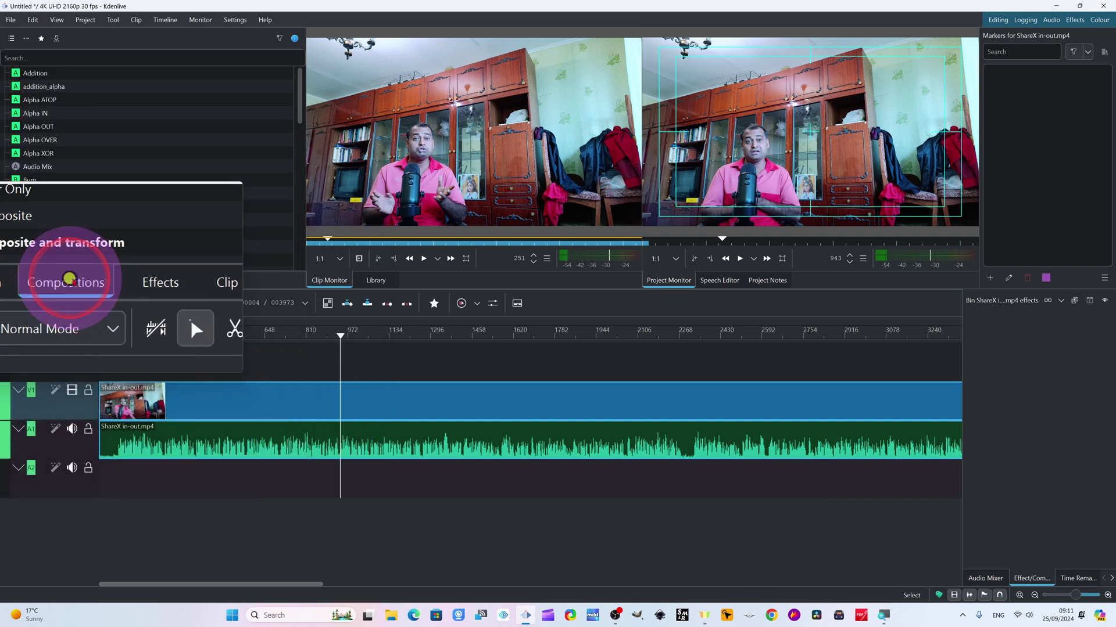
left_click(168, 281)
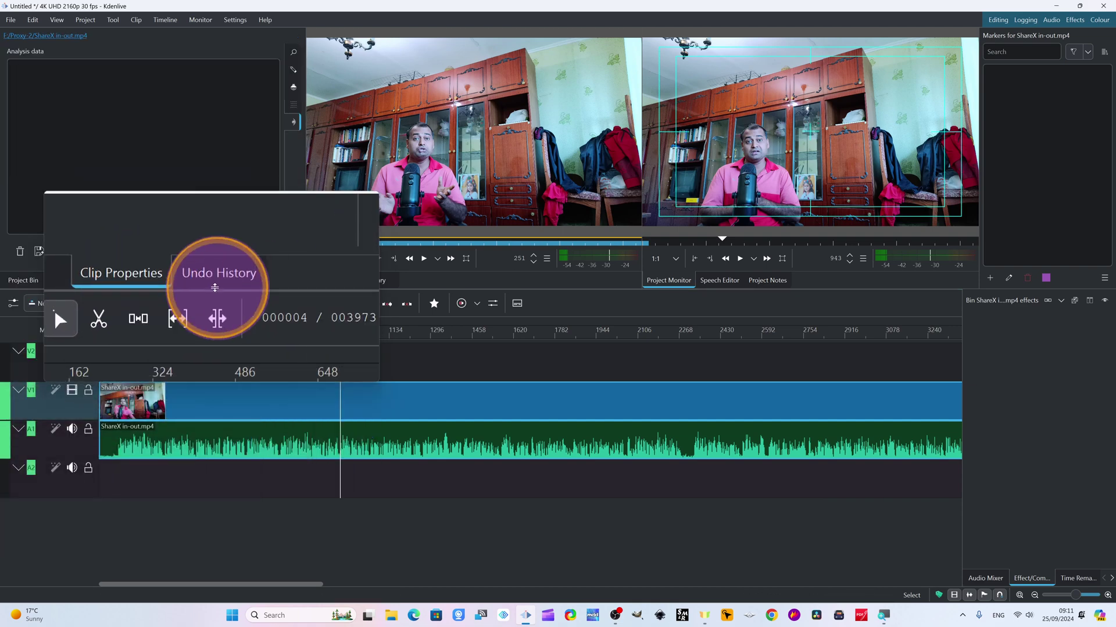
left_click(215, 282)
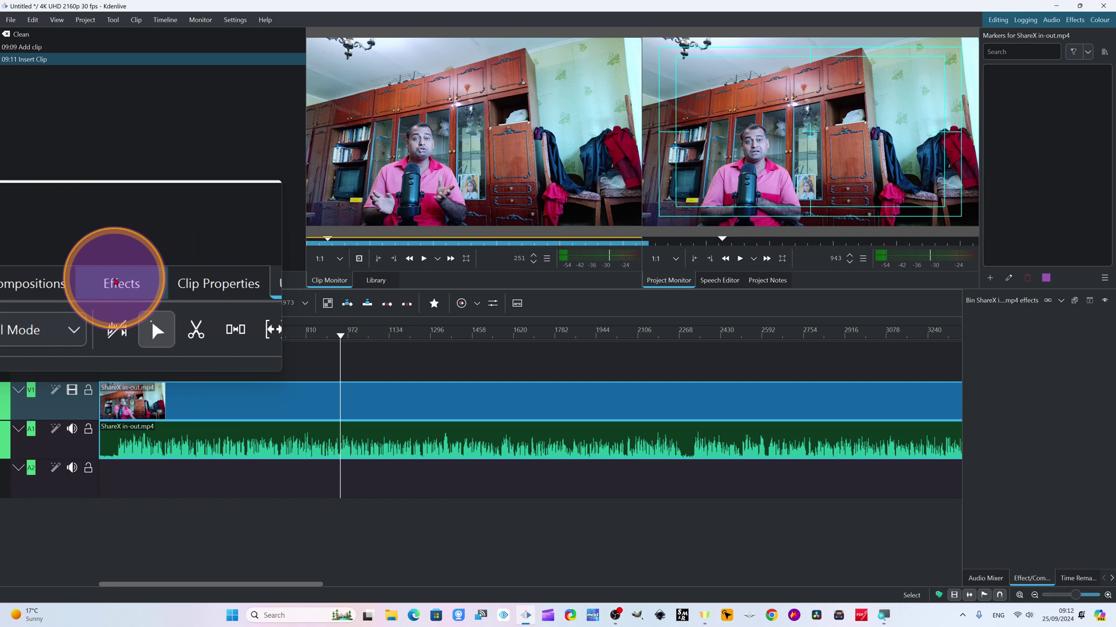
- Filter the Effects list by 'crop' and select Crop, Scale and Tilt
left_click(115, 282)
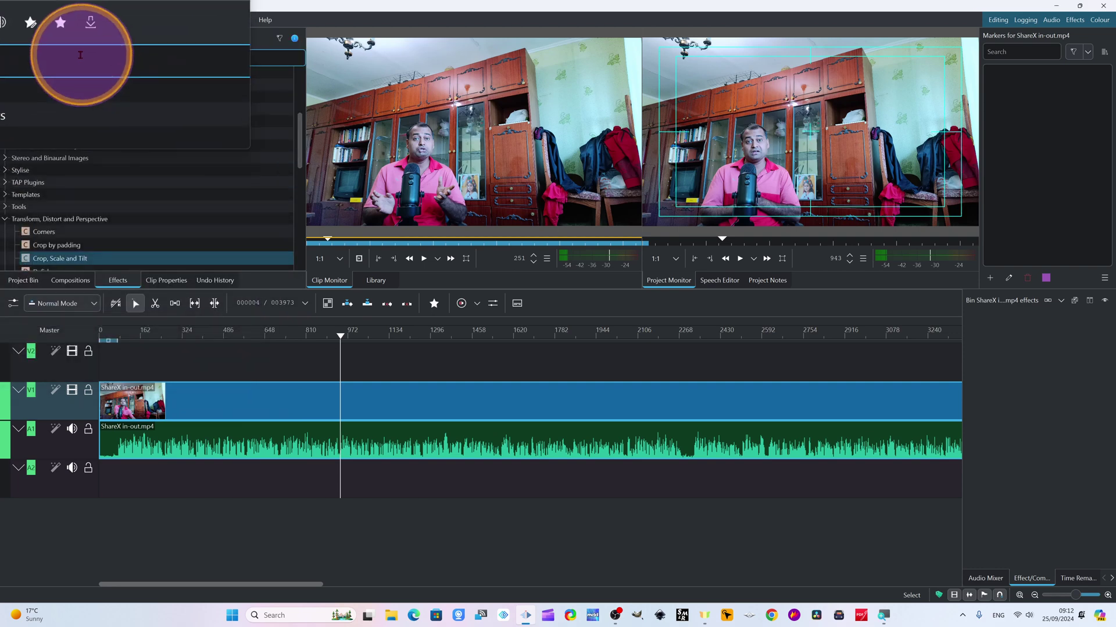
type("crop")
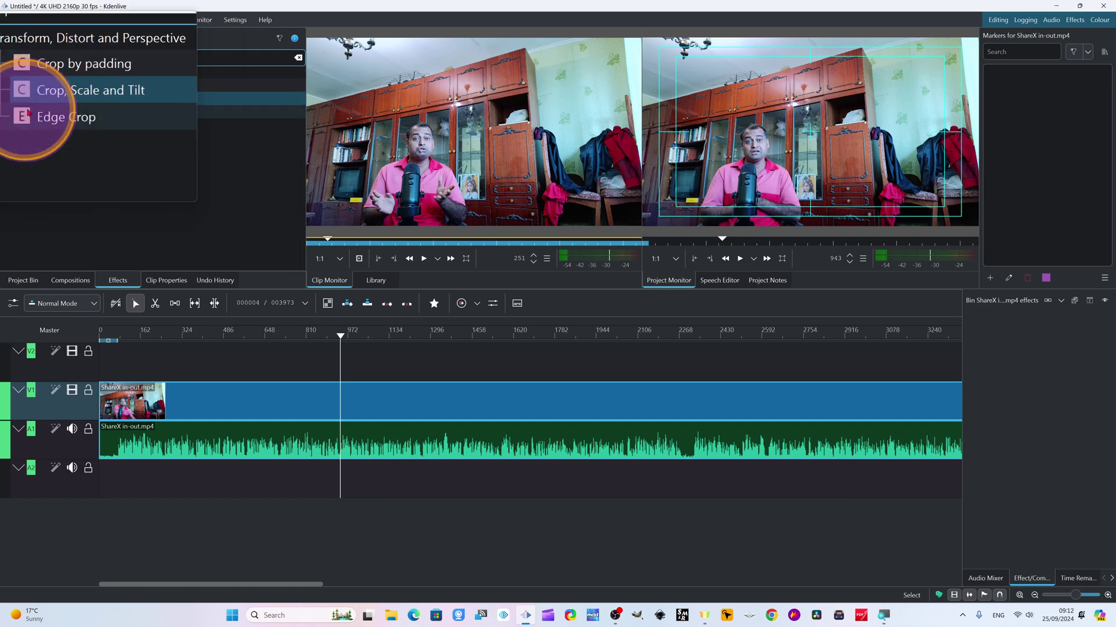
left_click(37, 100)
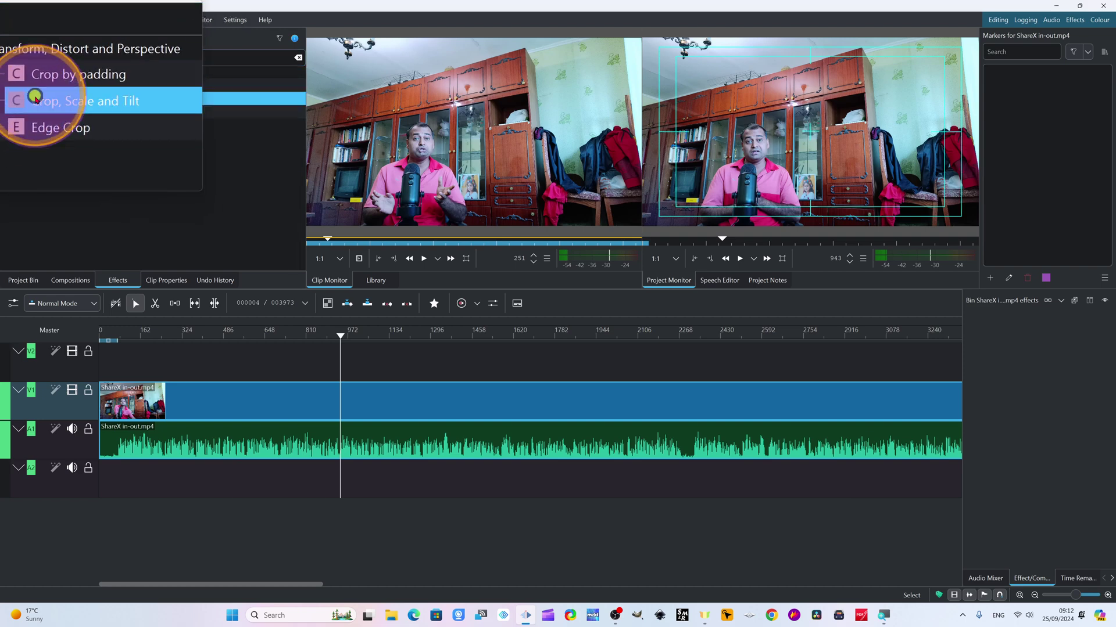
- Apply Crop, Scale and Tilt to the ShareX in-out.mp4 clip on track V1
left_click_drag(37, 100, 239, 410)
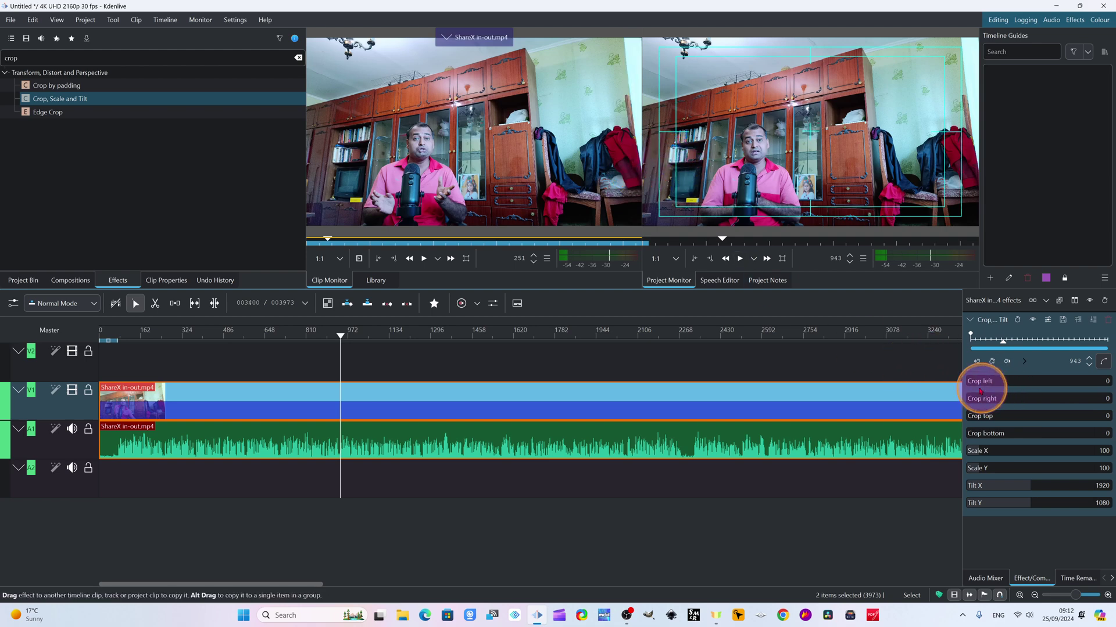
- Crop the clip to left 520, right 1703, top 527 and bottom 176
left_click_drag(971, 384, 988, 385)
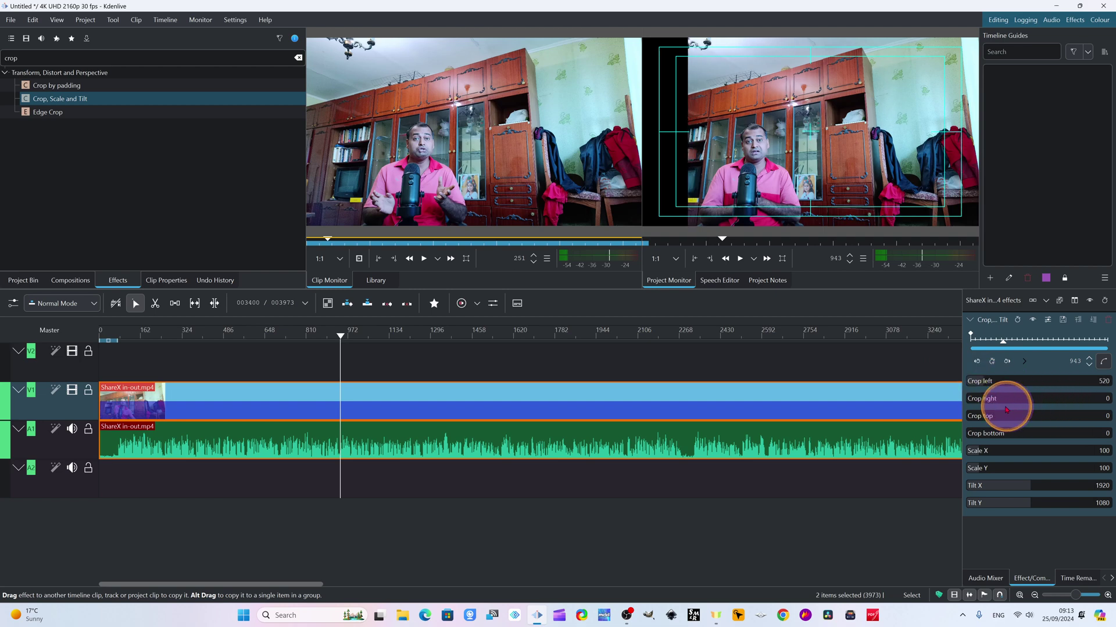
left_click_drag(988, 402, 1013, 401)
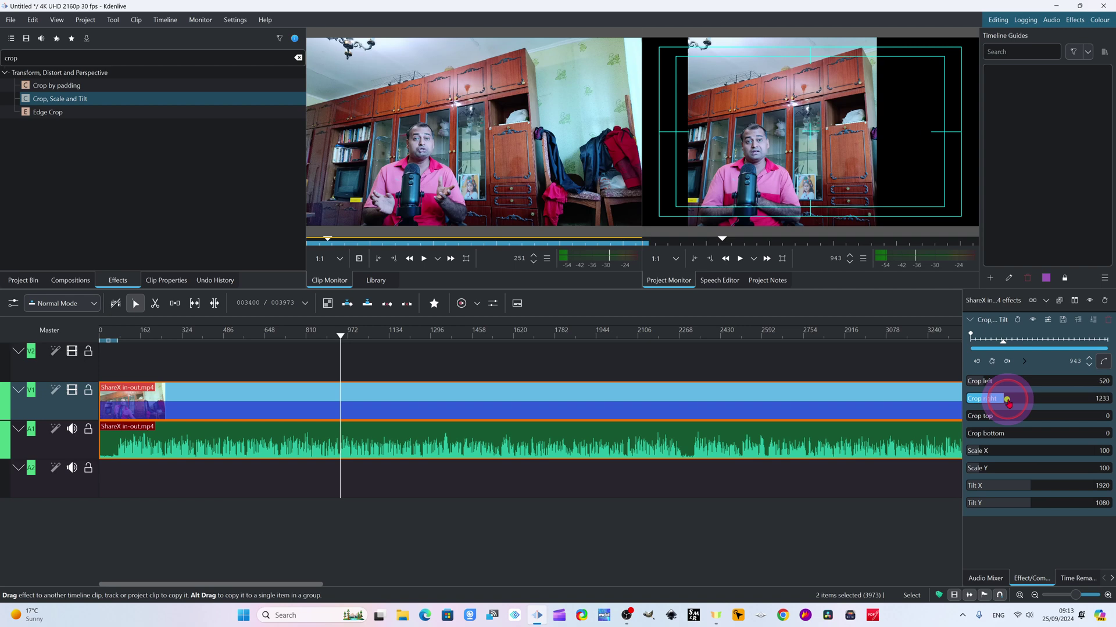
left_click_drag(1013, 401, 1022, 407)
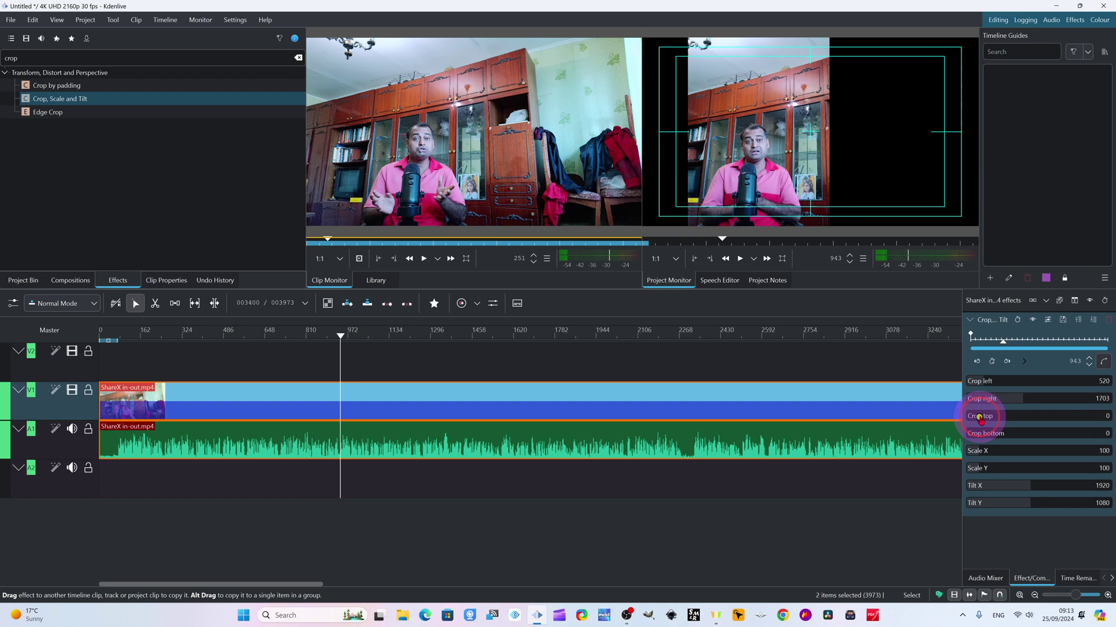
left_click_drag(979, 417, 987, 417)
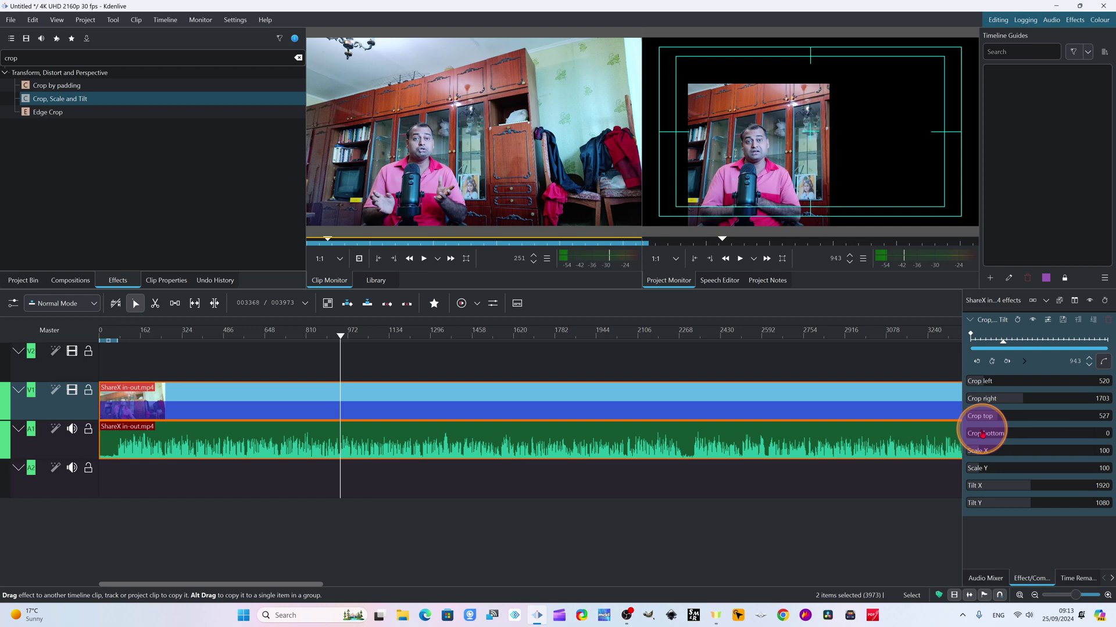
left_click_drag(989, 433, 993, 431)
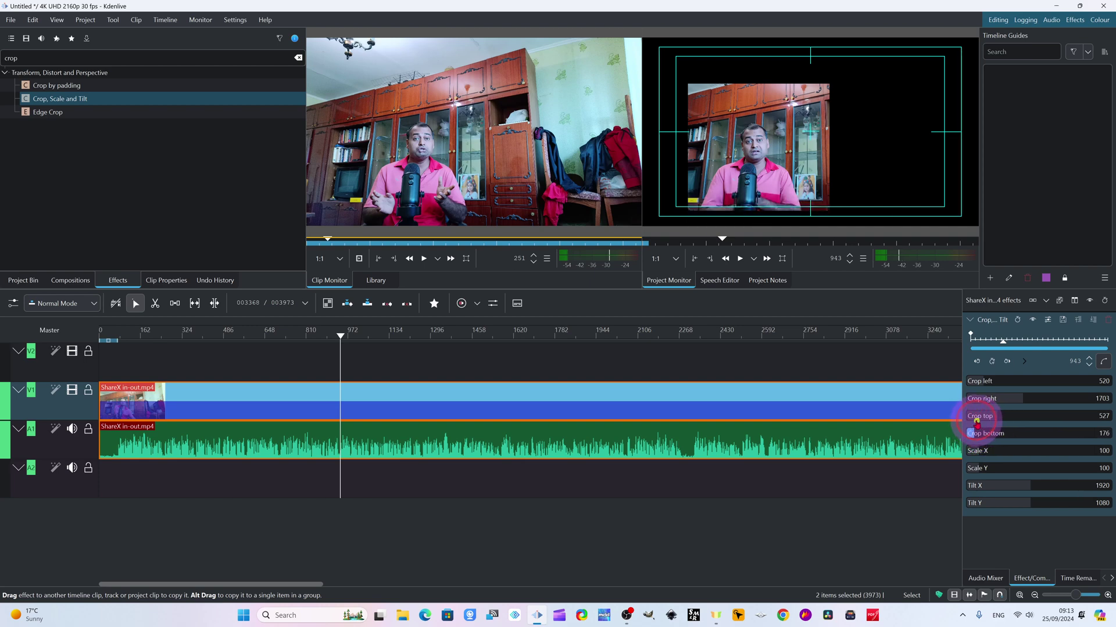
- Set the Crop, Scale and Tilt effect to Scale X 268 and Tilt X 1128
left_click(1078, 400)
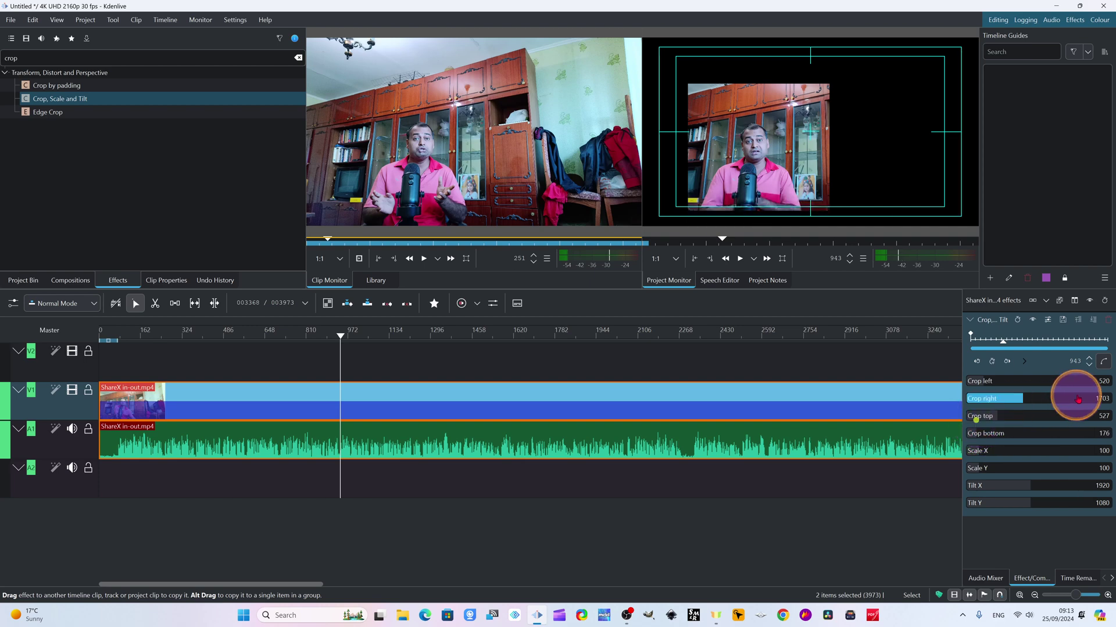
left_click(996, 456)
left_click(1092, 455)
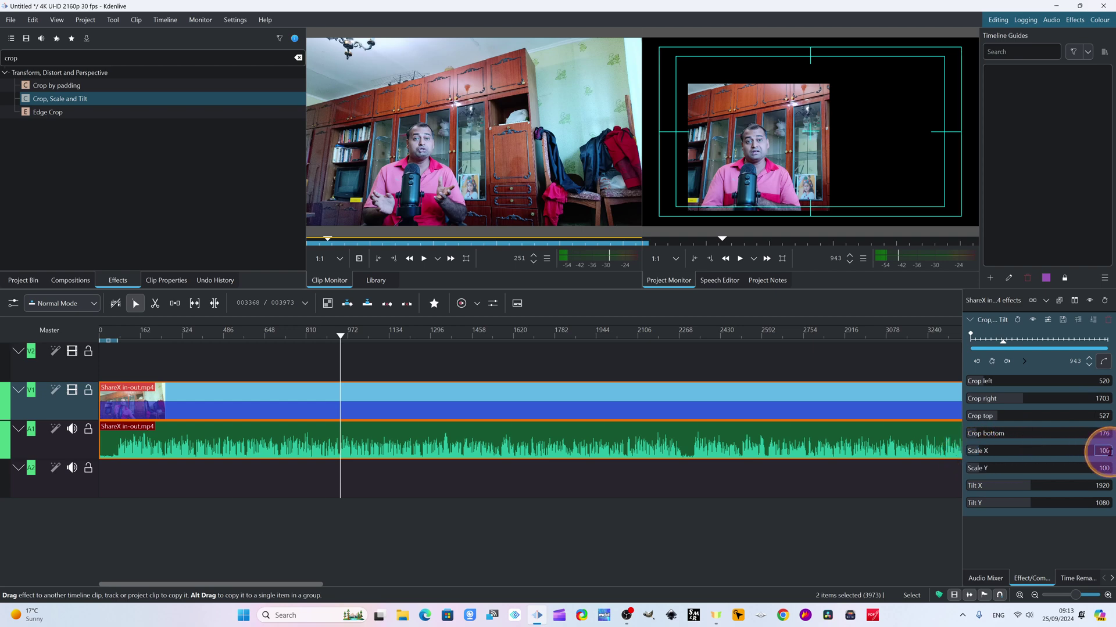
left_click(1025, 455)
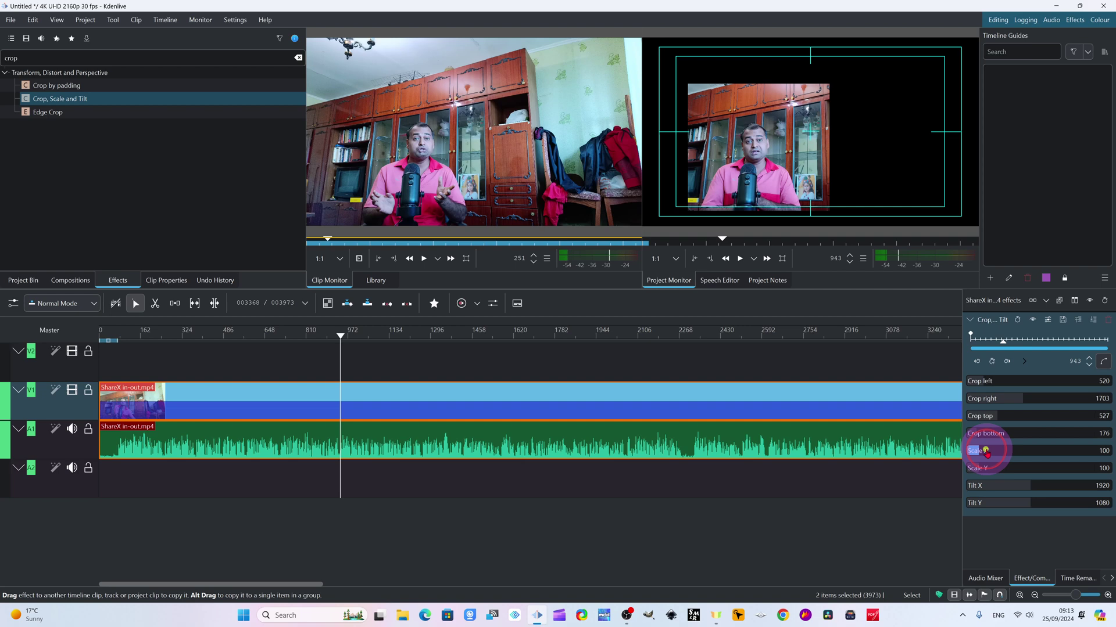
left_click_drag(986, 452, 994, 454)
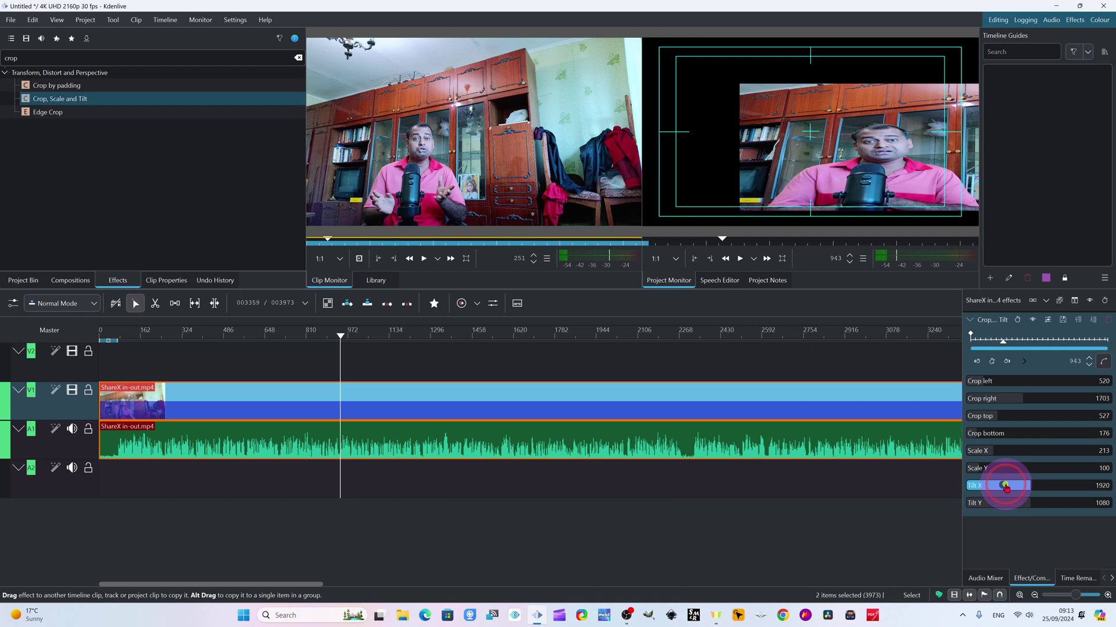
mouse_move(1005, 486)
left_mouse_down()
mouse_move(991, 483)
mouse_move(1014, 488)
left_mouse_up()
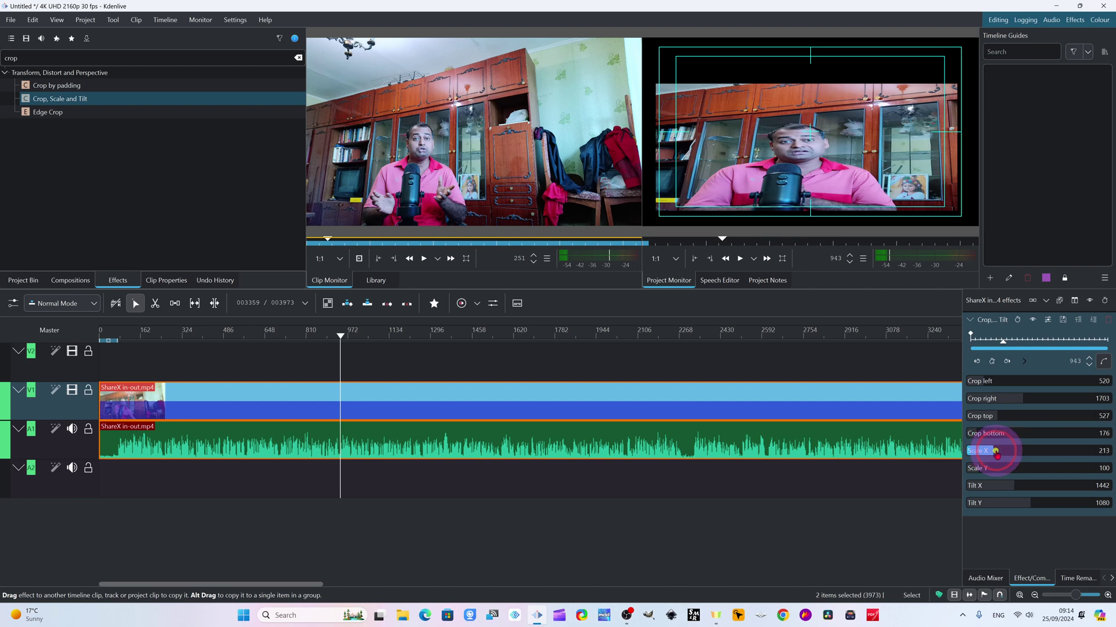
left_click_drag(1000, 454, 1003, 479)
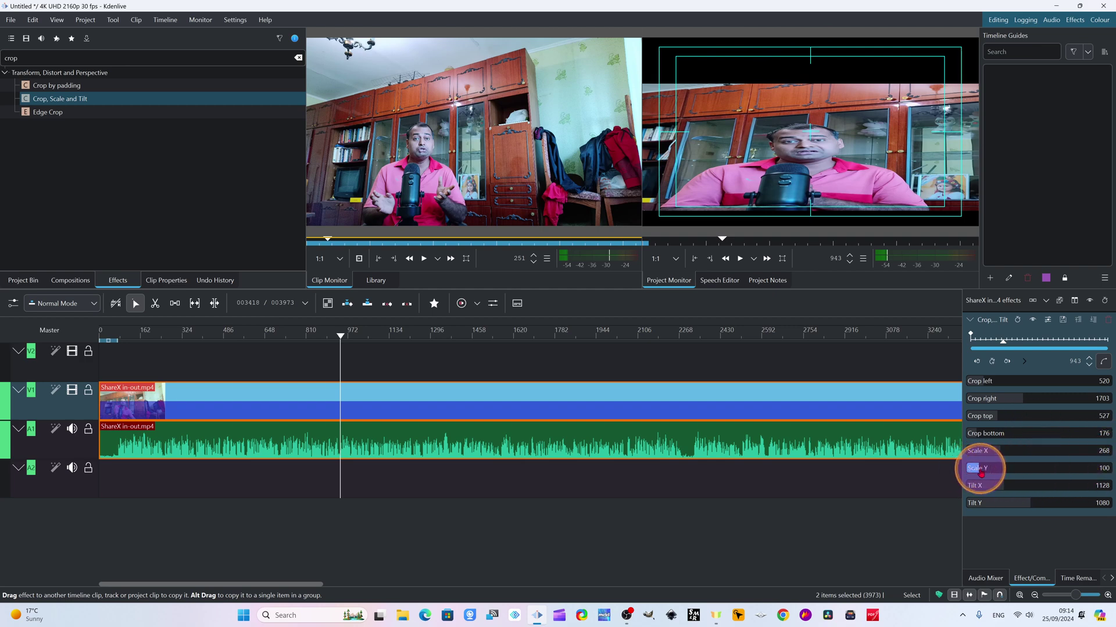
- Set the effect's Scale Y to 164 and Tilt Y to 518 to fill the frame with the face
left_click_drag(984, 472, 988, 463)
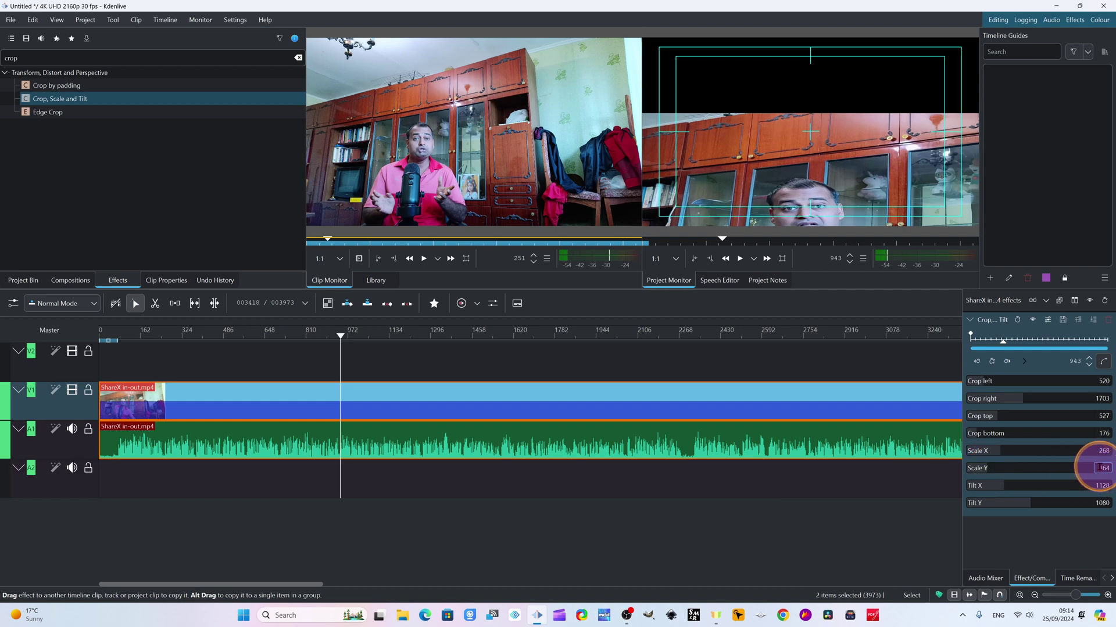
left_click(984, 470)
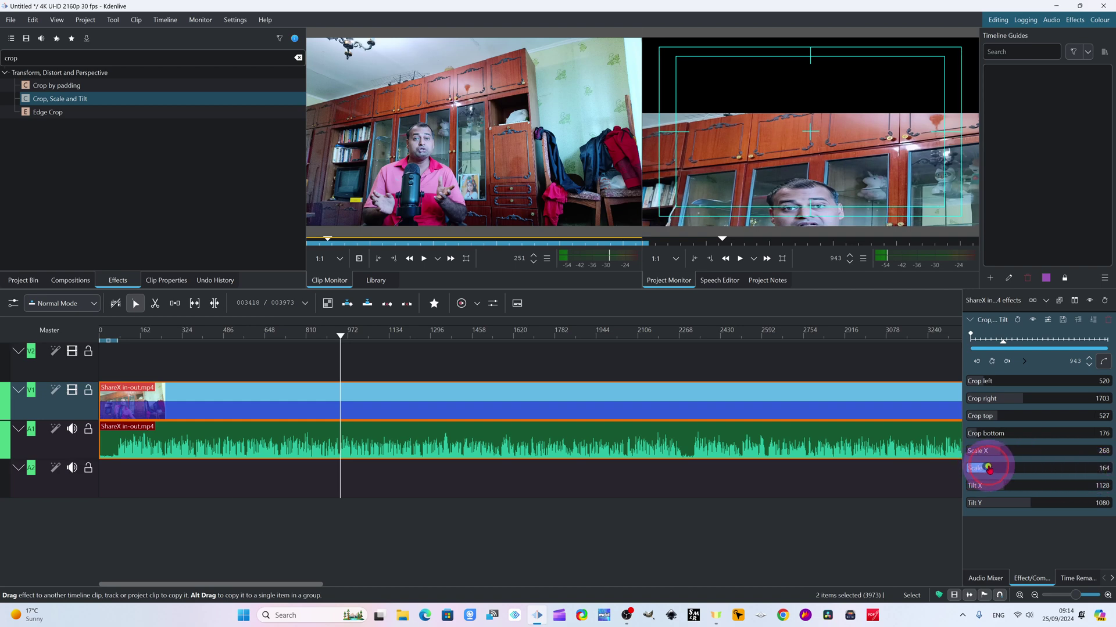
left_click_drag(990, 468, 993, 468)
left_click(1017, 503)
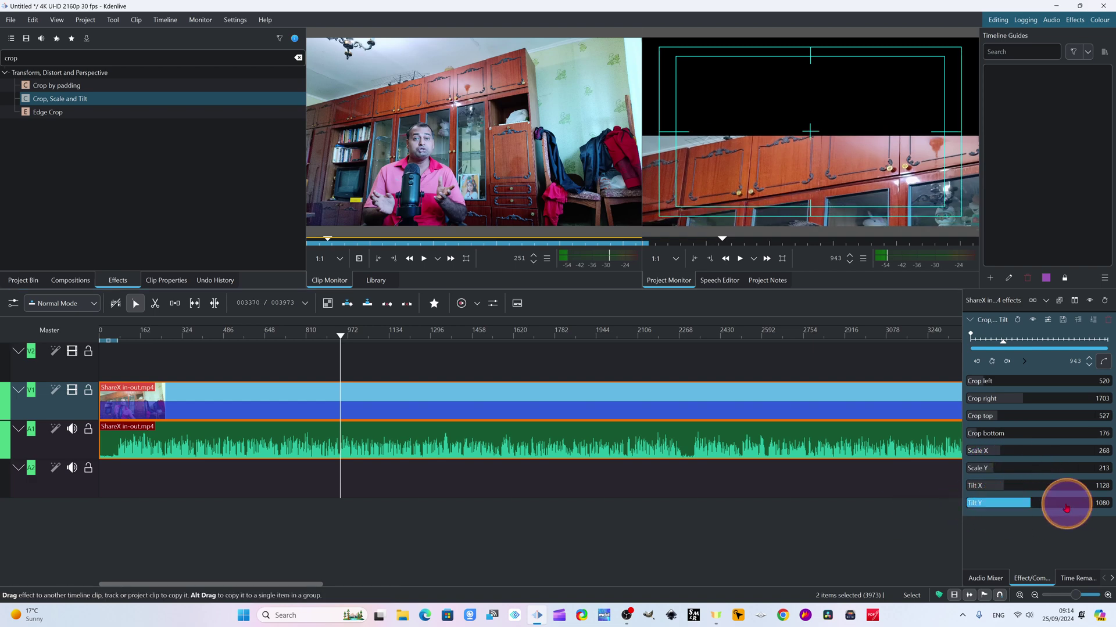
left_click_drag(1030, 503, 989, 526)
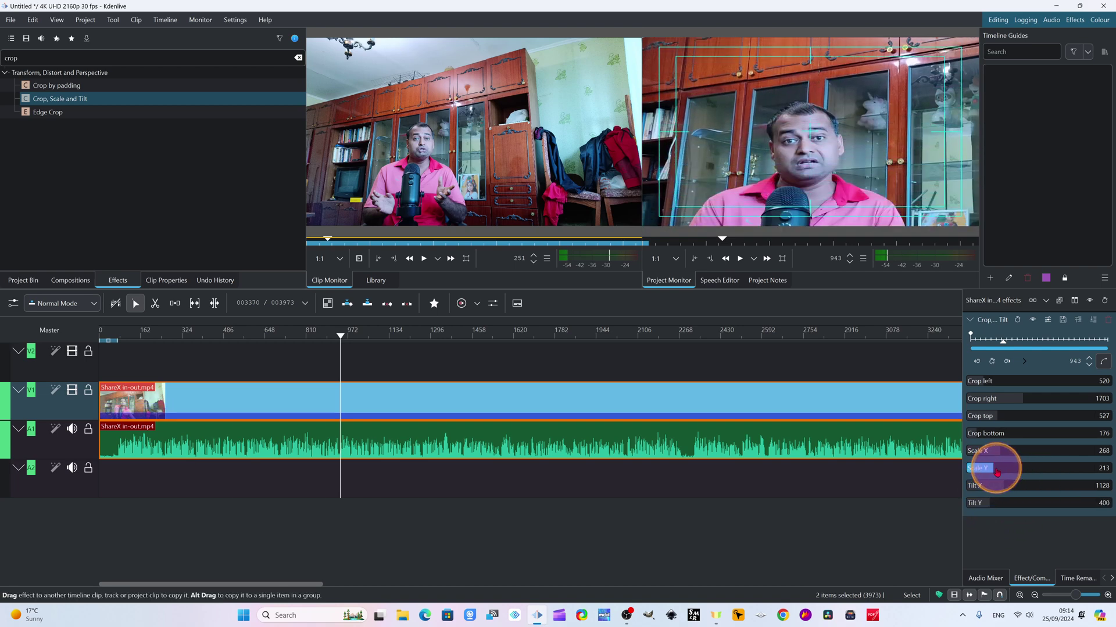
left_click(1101, 469)
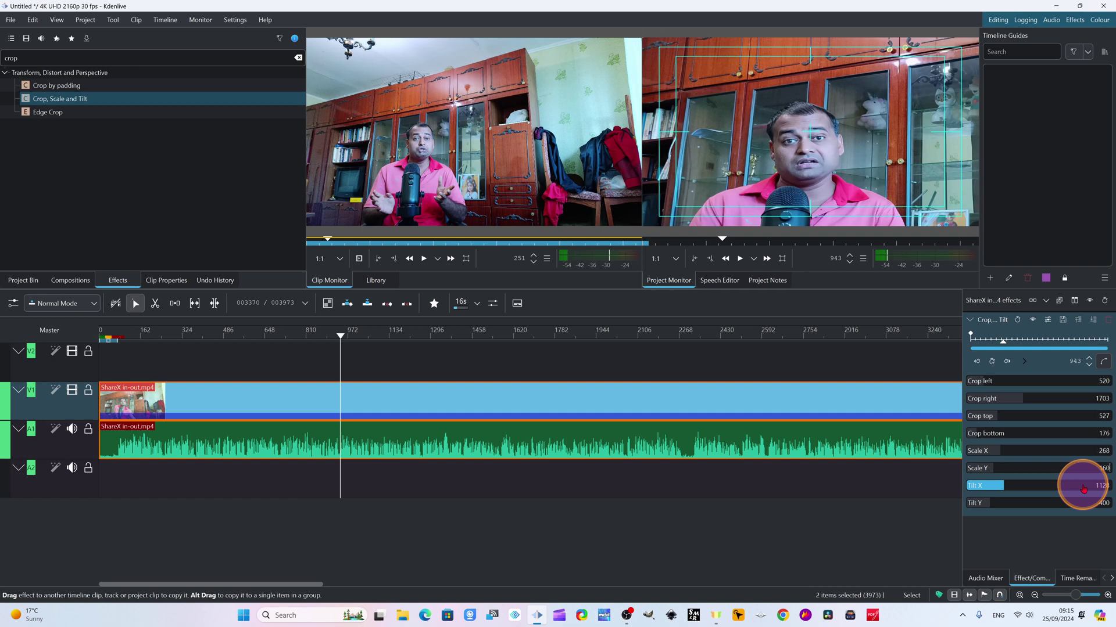
key("shift+Tab")
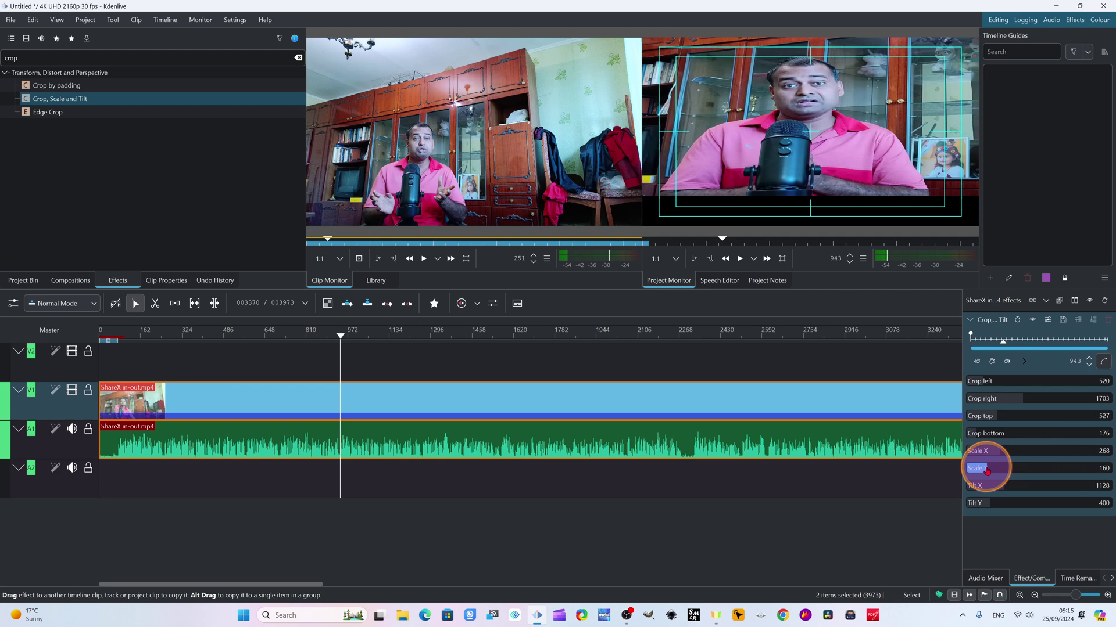
left_click_drag(991, 471, 987, 465)
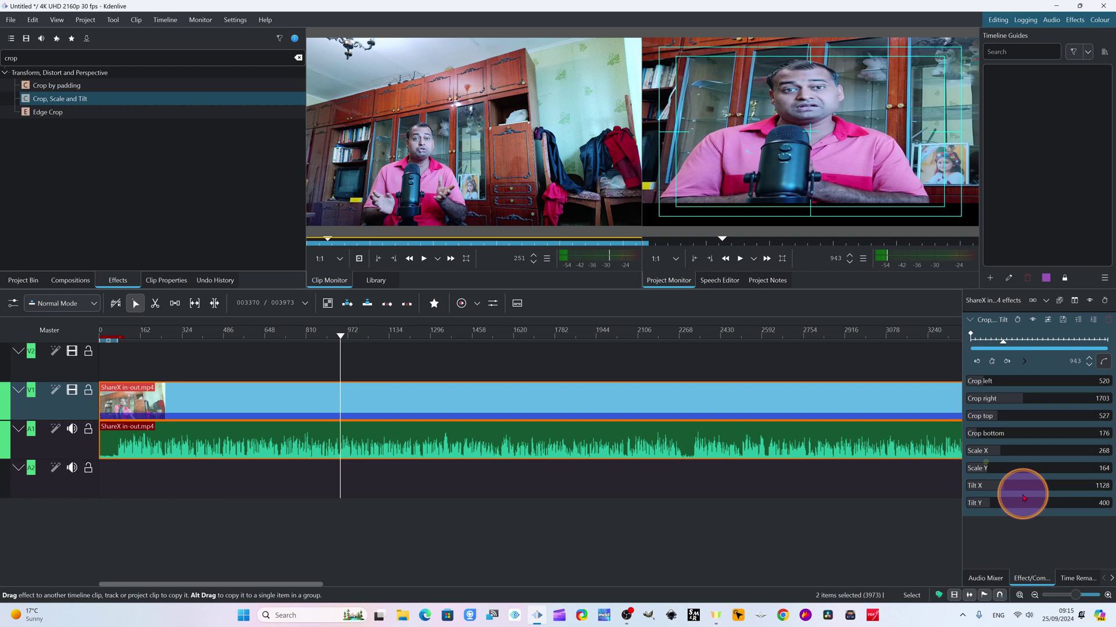
left_click_drag(987, 503, 997, 502)
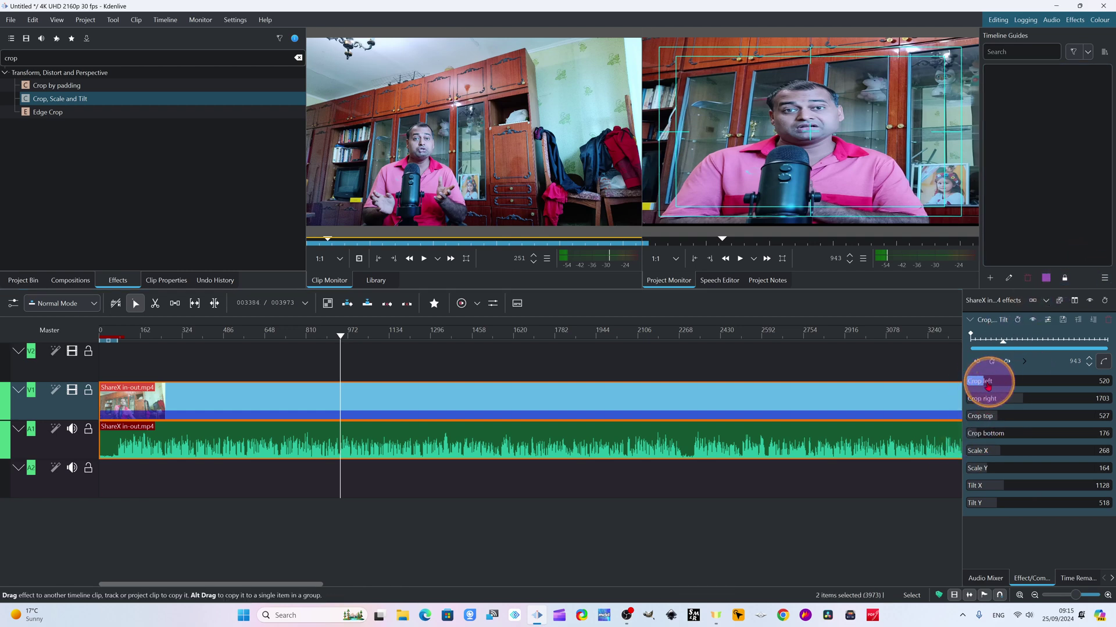
- Reframe the presenter to Tilt X 1164, Scale X 254, Scale Y 150 and Tilt Y 664
left_click(984, 421)
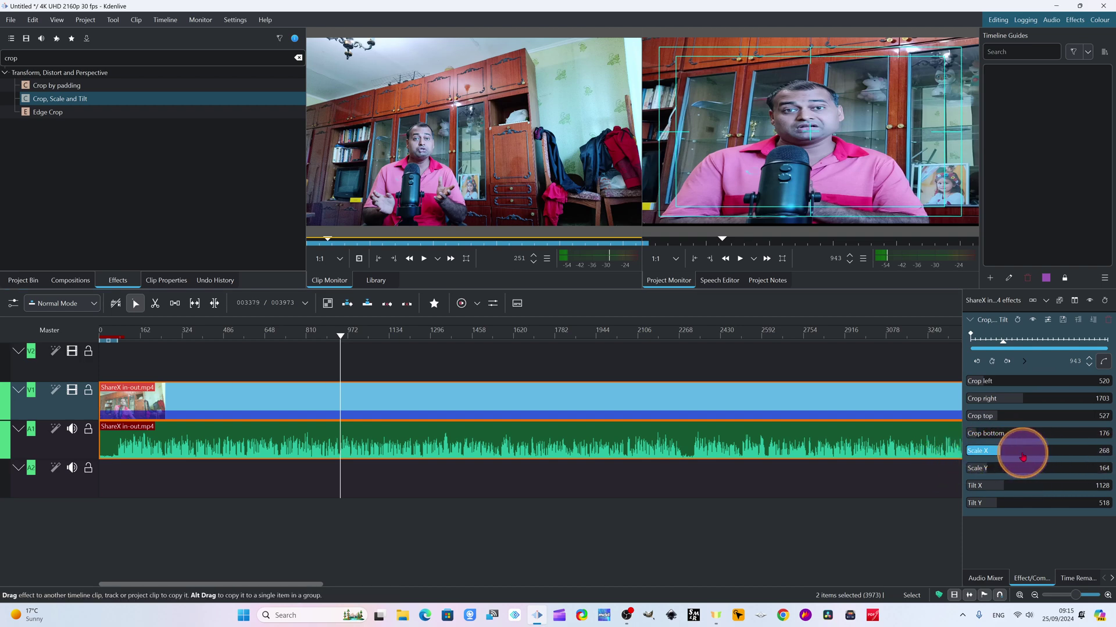
left_click(1020, 475)
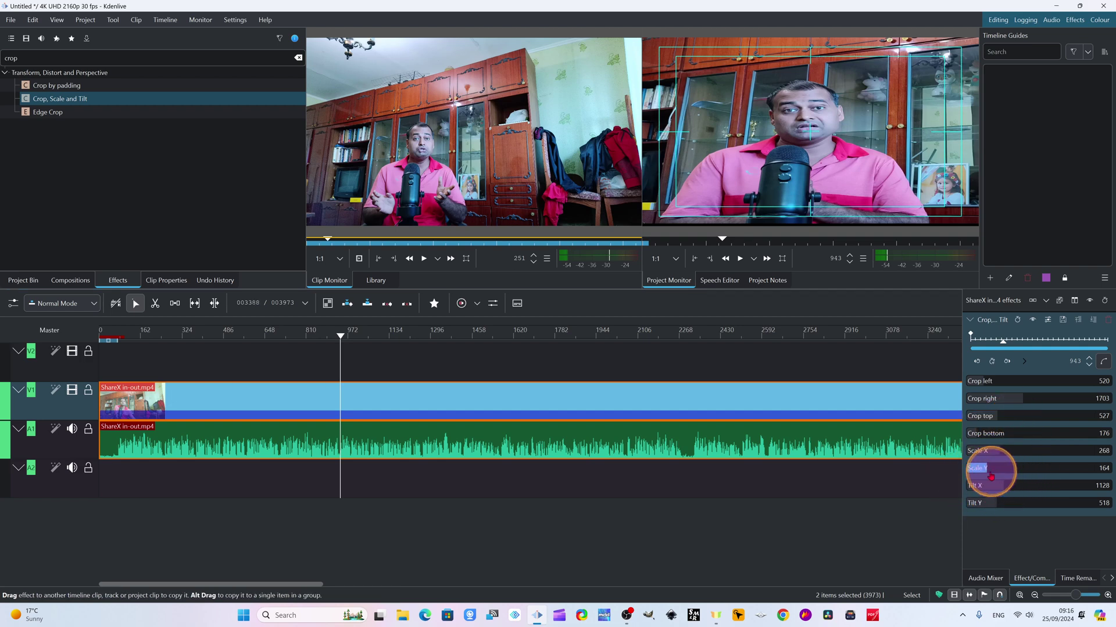
mouse_move(997, 487)
left_mouse_down()
mouse_move(1016, 485)
mouse_move(961, 487)
mouse_move(1037, 493)
mouse_move(987, 489)
mouse_move(999, 492)
left_mouse_up()
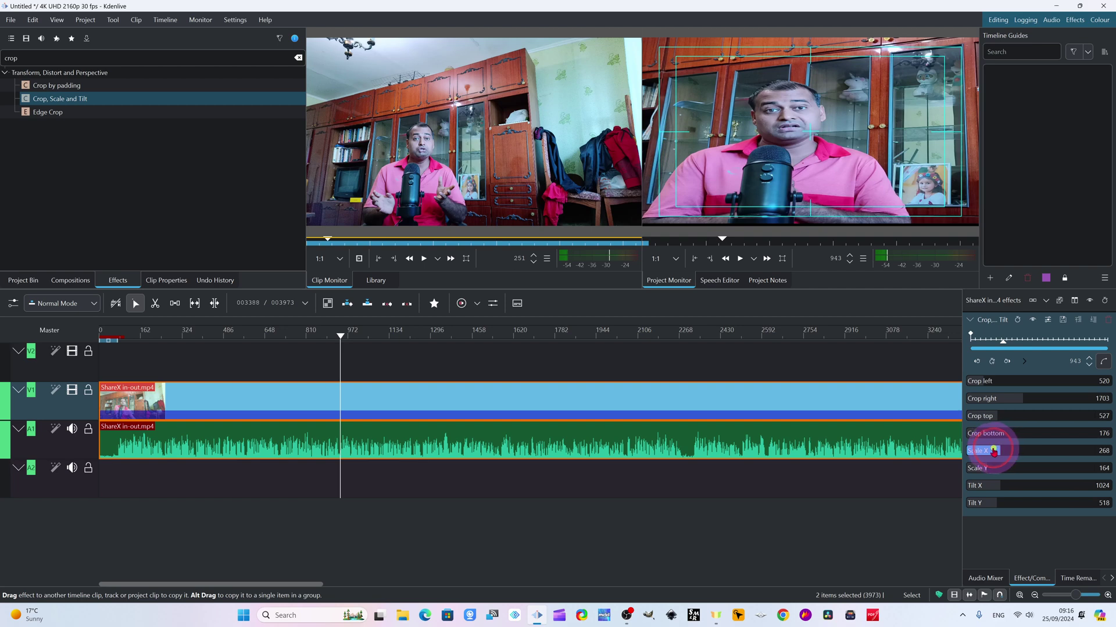
left_click_drag(990, 451, 1007, 485)
left_click(998, 486)
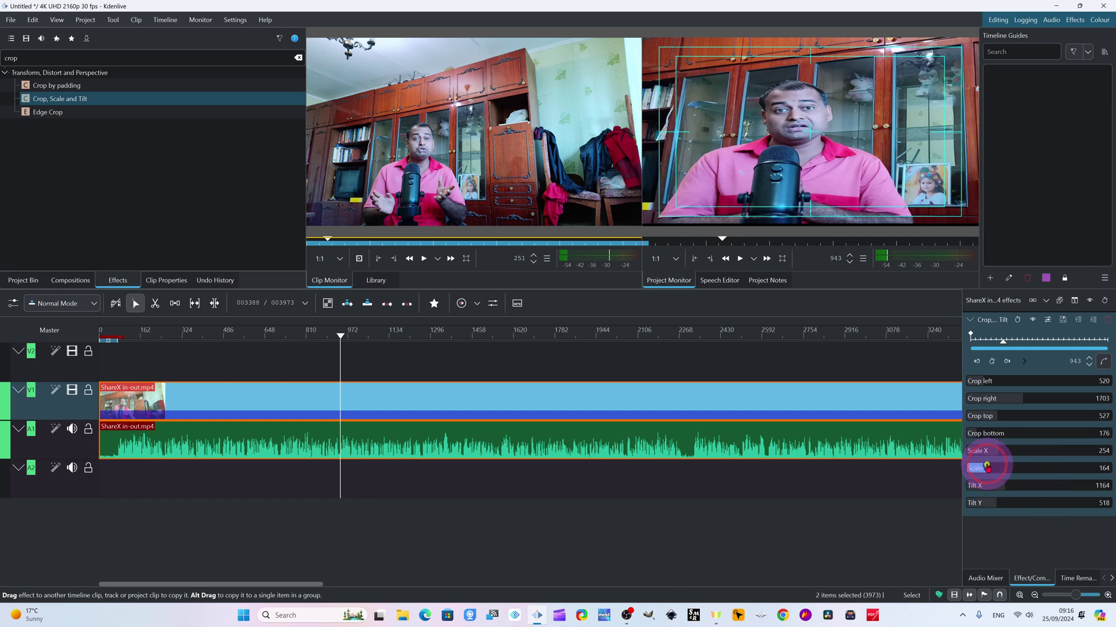
left_click_drag(986, 465, 985, 465)
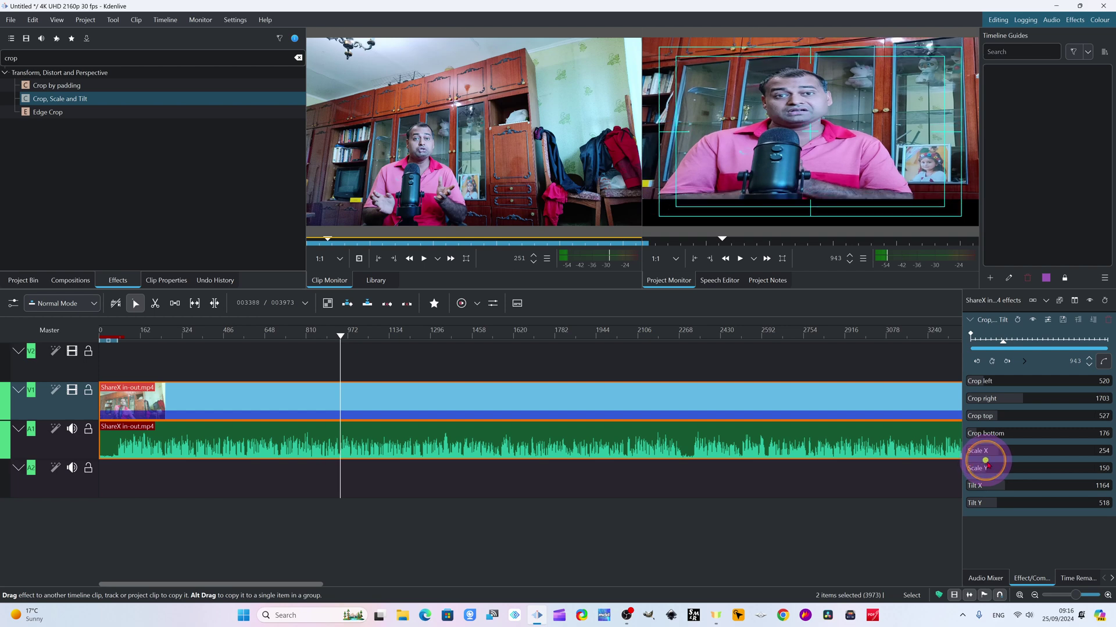
left_click_drag(996, 503, 1005, 502)
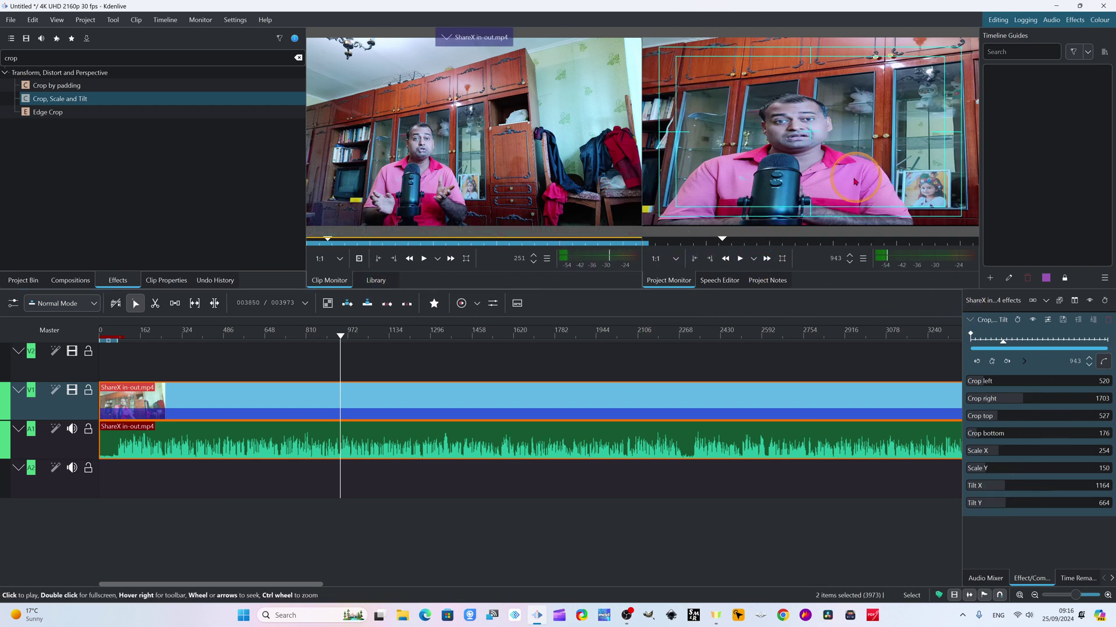
- Play the reframed clip in the Project Monitor and pause around frame 1464
left_click(738, 260)
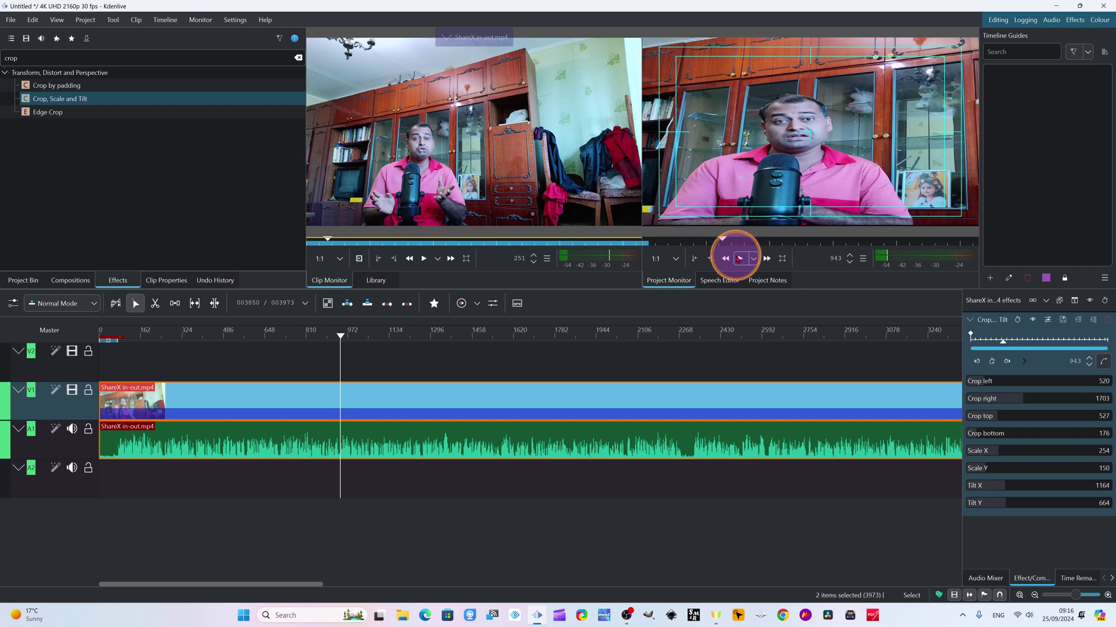
left_click(738, 260)
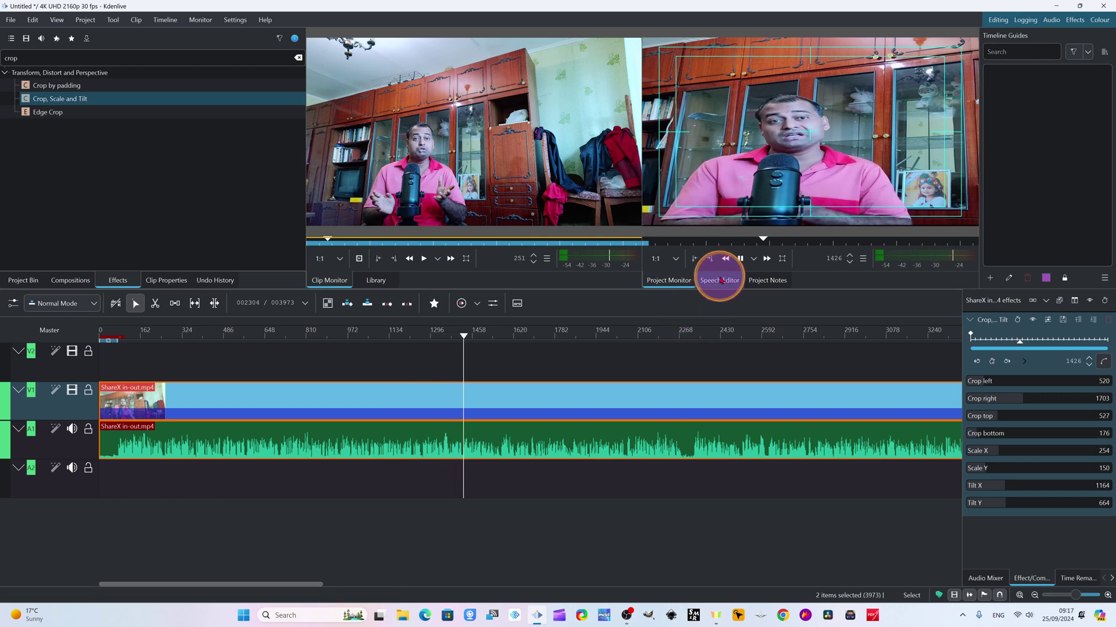
left_click(740, 258)
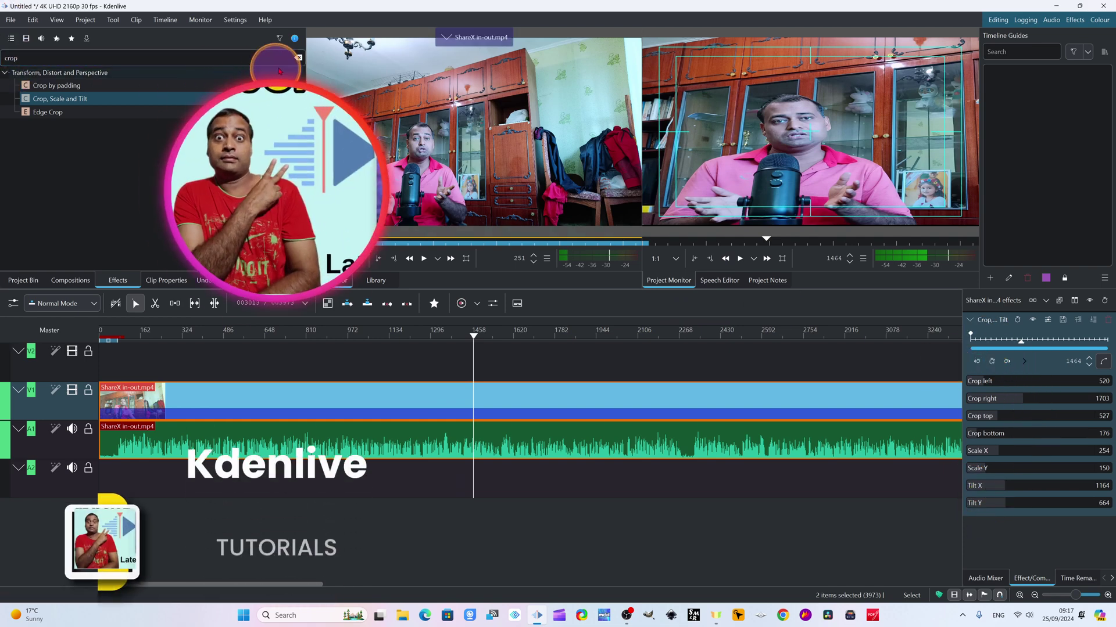
- Clear the 'crop' effect search and scrub the playhead back through the reframed clip
left_click(298, 57)
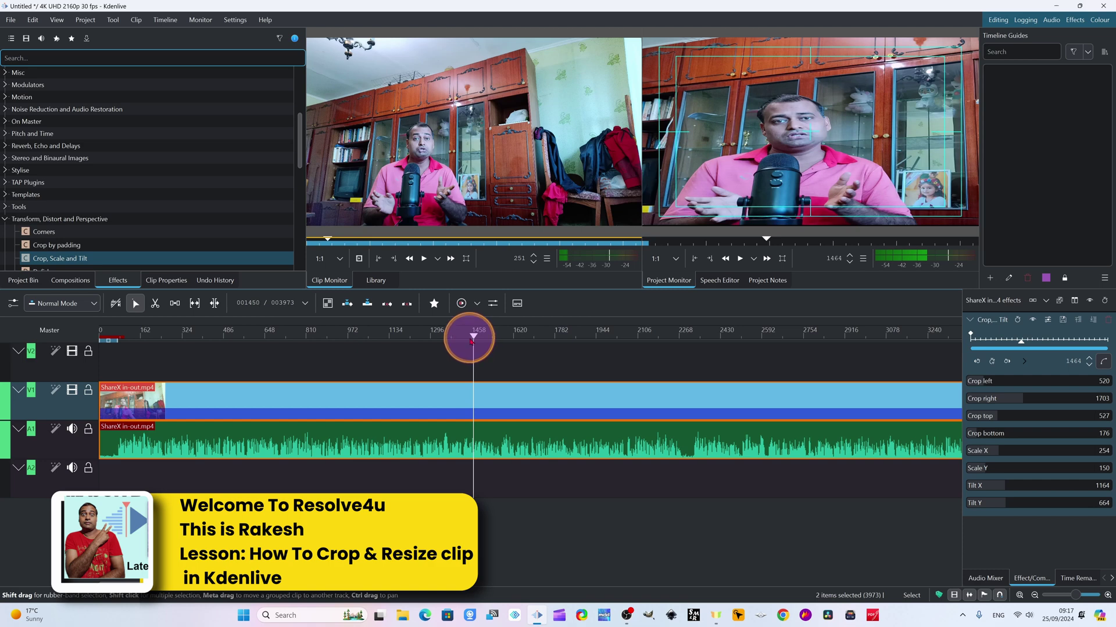
left_click_drag(474, 337, 463, 336)
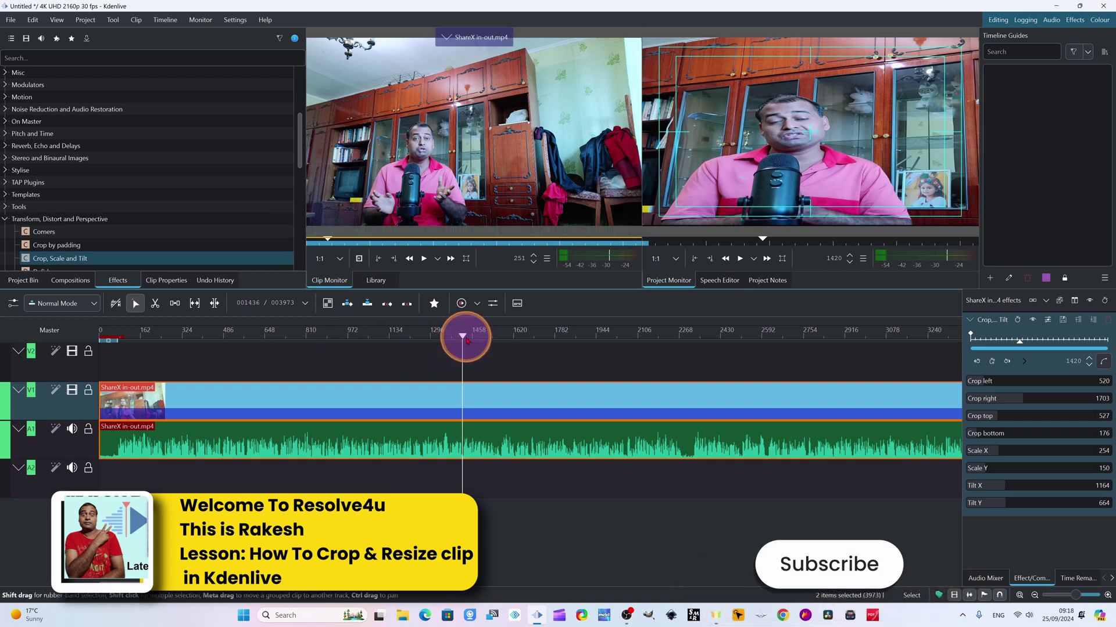
left_click_drag(467, 340, 284, 353)
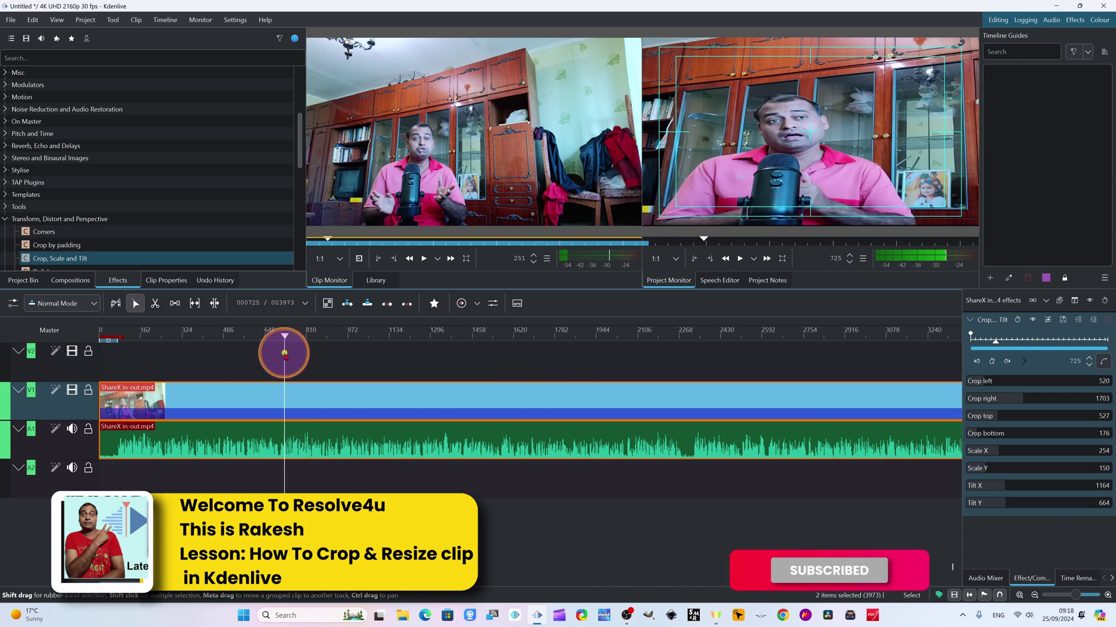